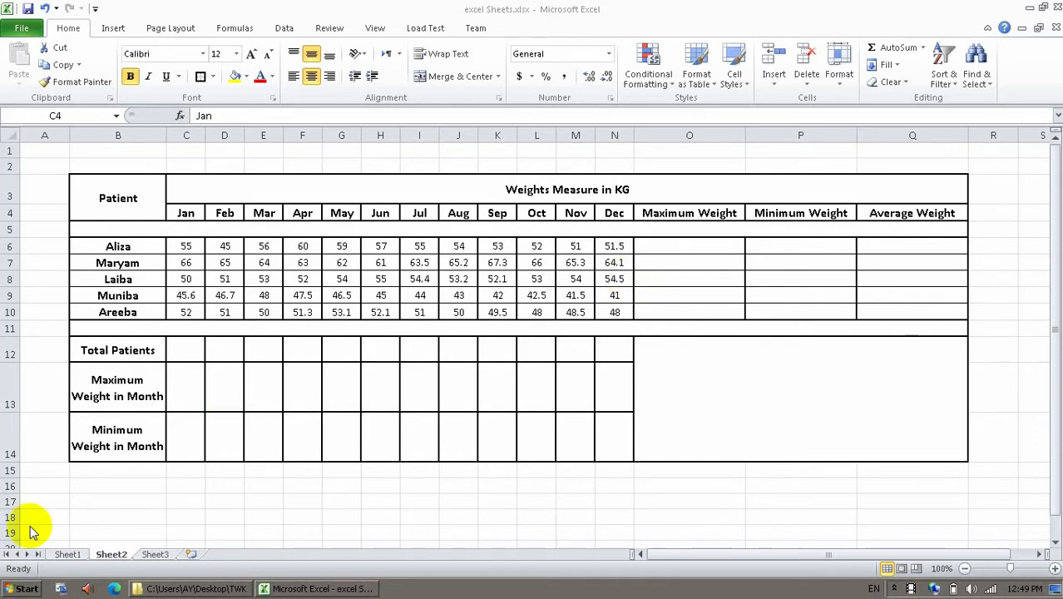
Look over the marks table on Sheet1 and the monthly patient weights table on Sheet2.
left_click(78, 555)
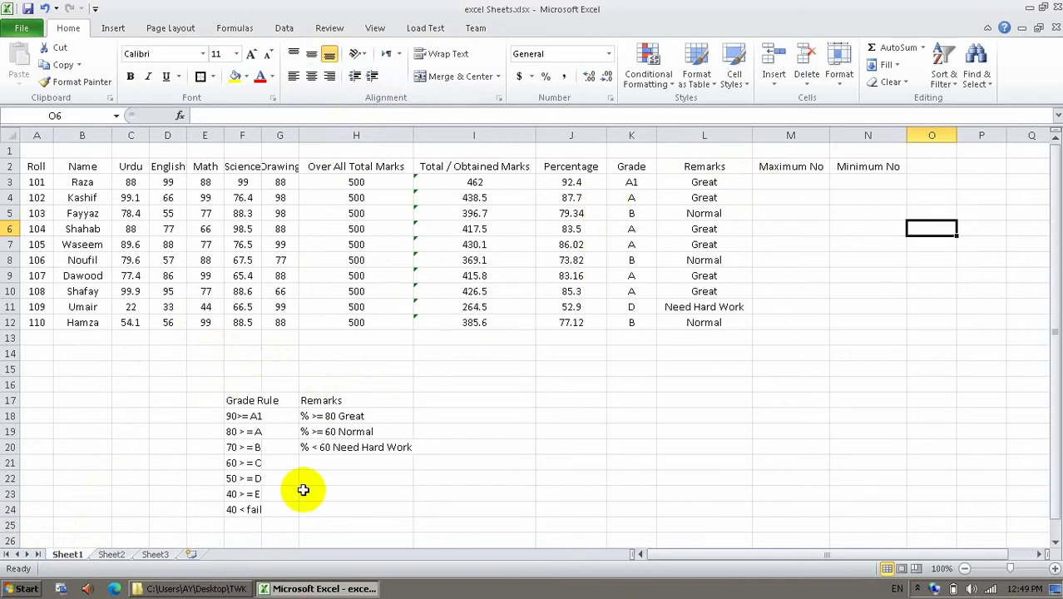
left_click(117, 558)
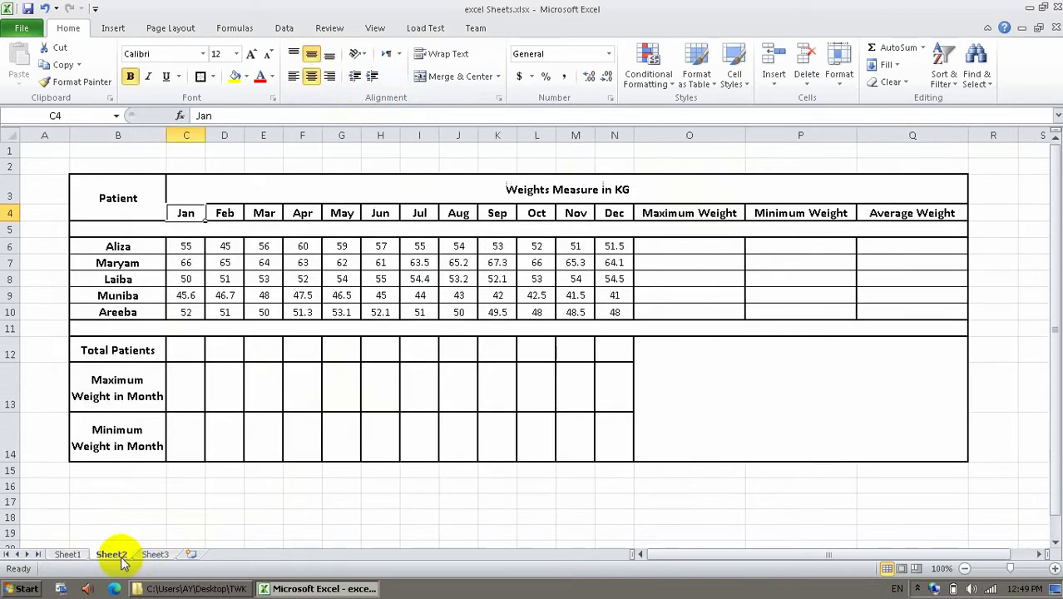
left_click(410, 346)
left_click(279, 487)
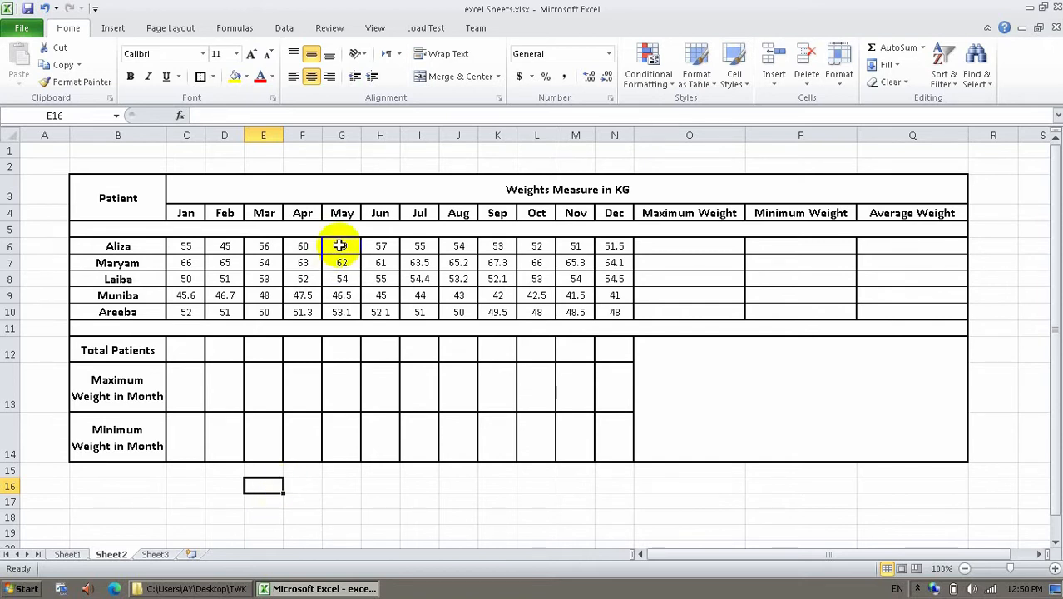
left_click(188, 246)
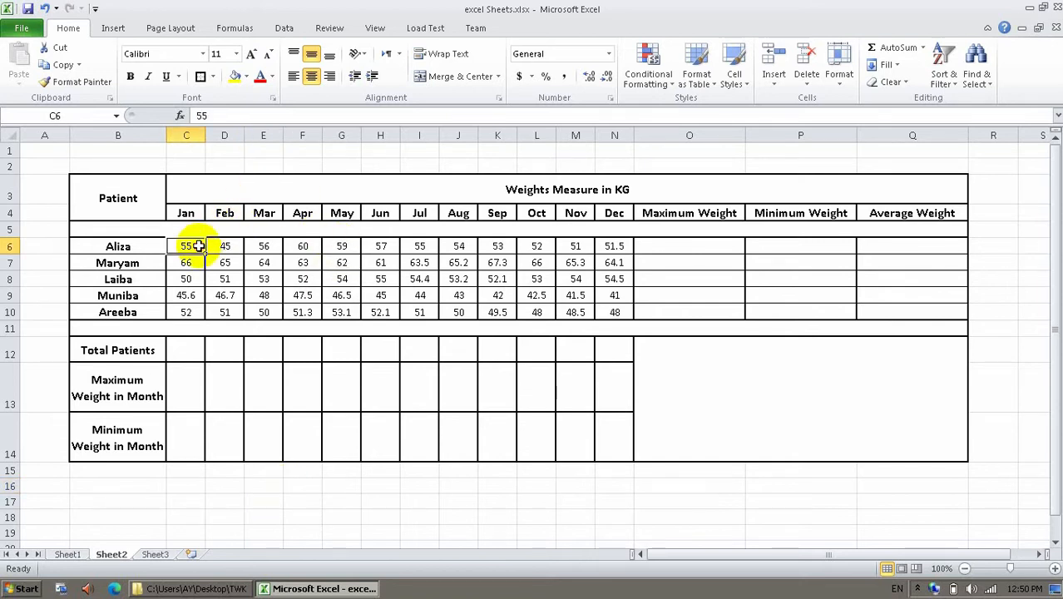
left_click(229, 249)
left_click(271, 364)
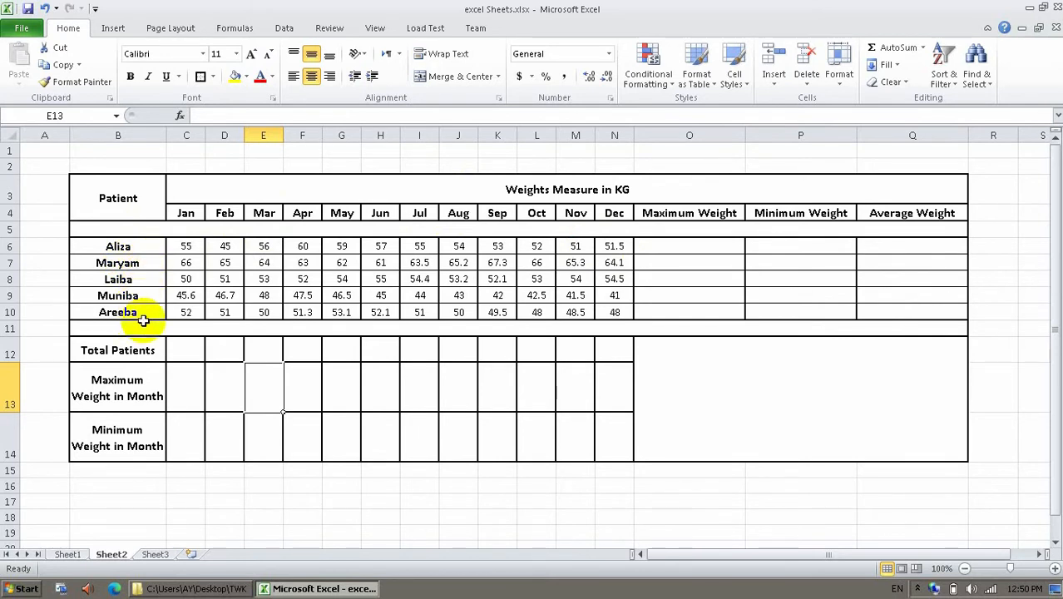
Change the first patient's Feb weight in cell D6 to 54.
left_click(184, 246)
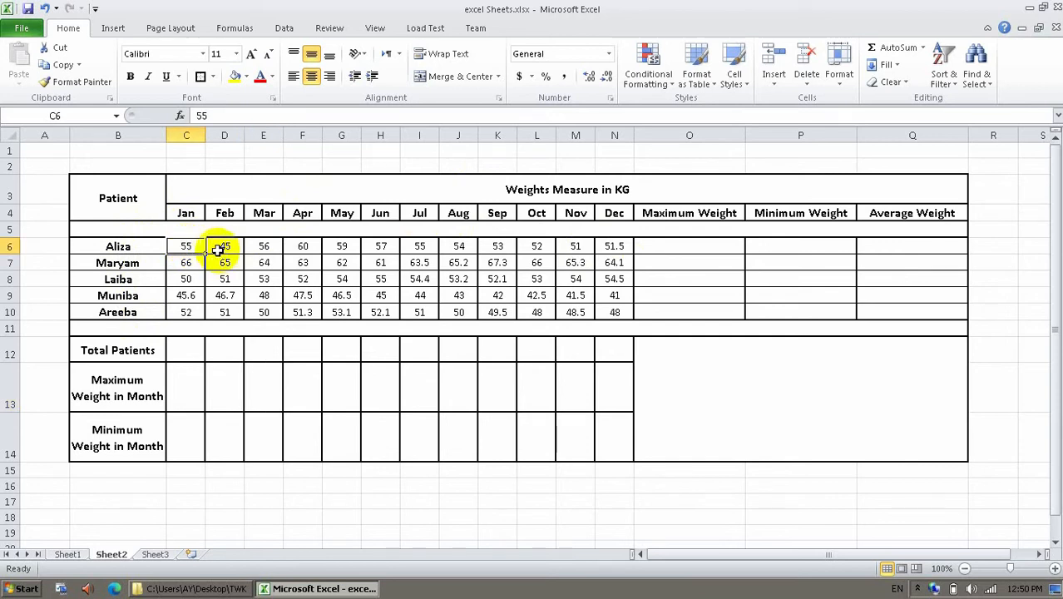
left_click(226, 247)
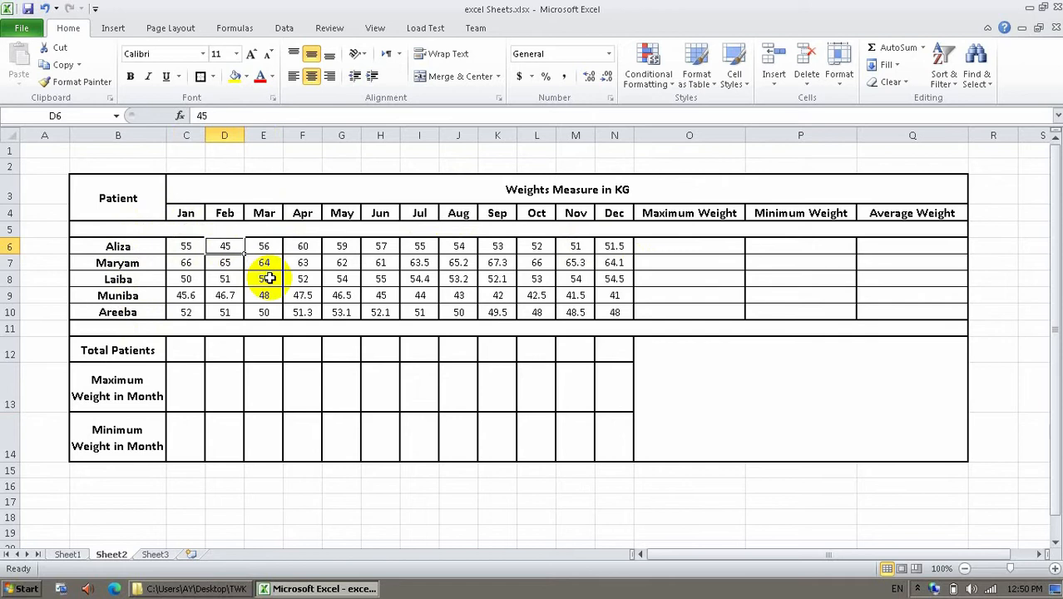
type("54")
key("Return")
key("Up")
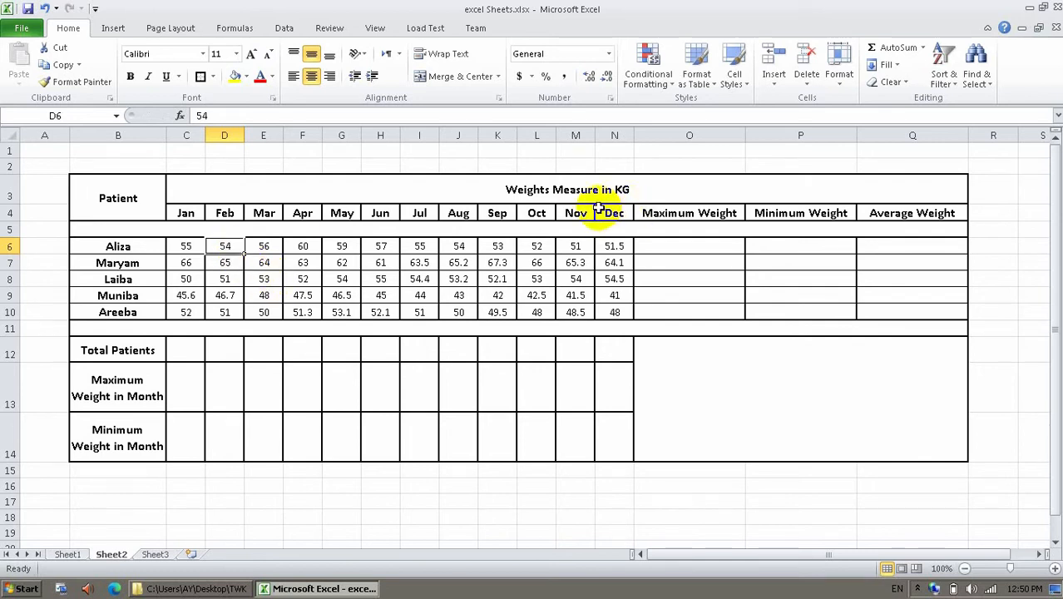
left_click(259, 245)
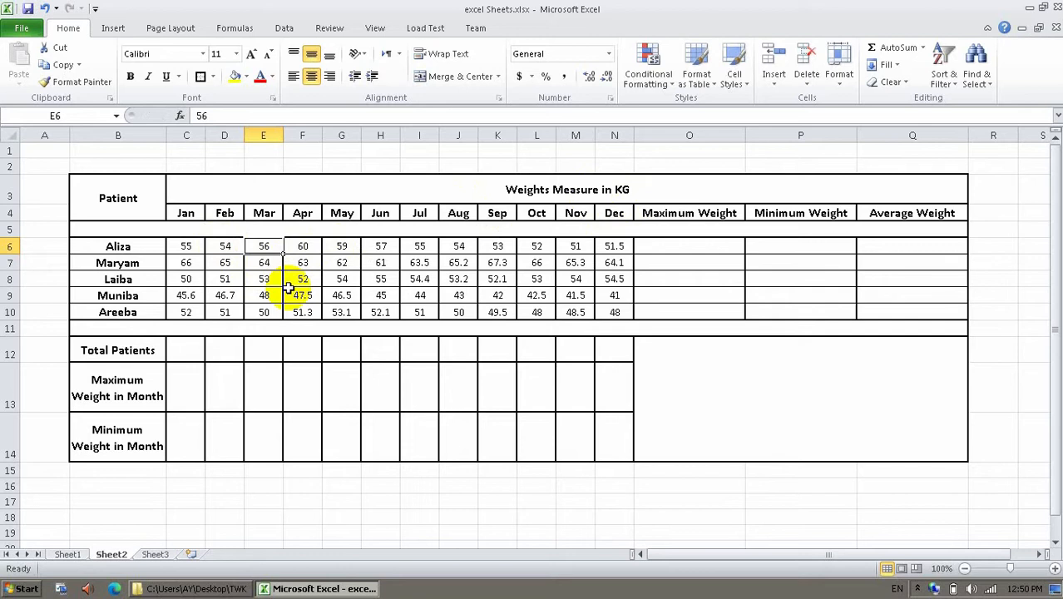
left_click(572, 277)
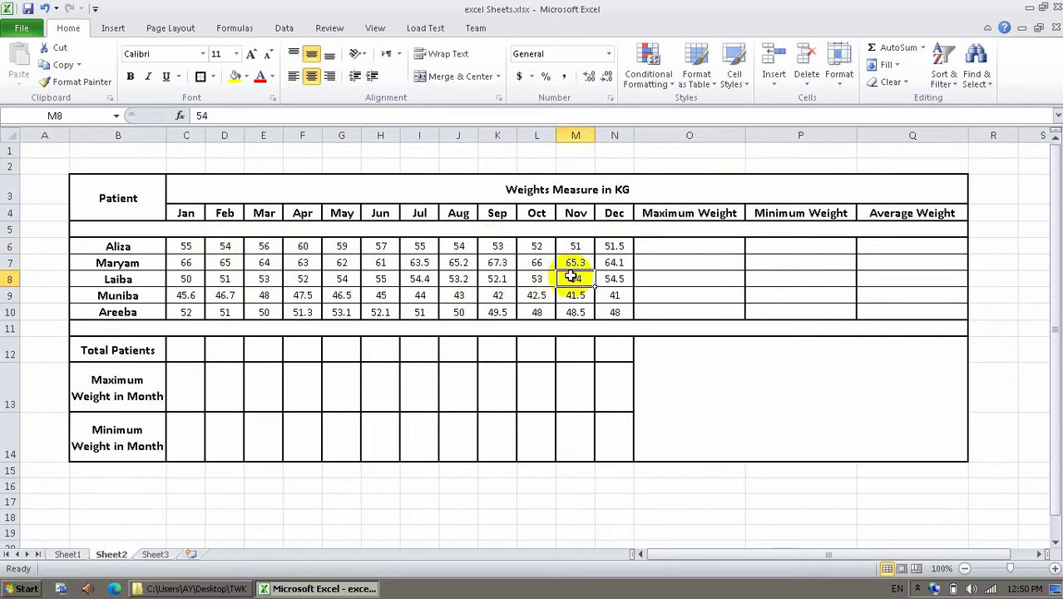
left_click(662, 248)
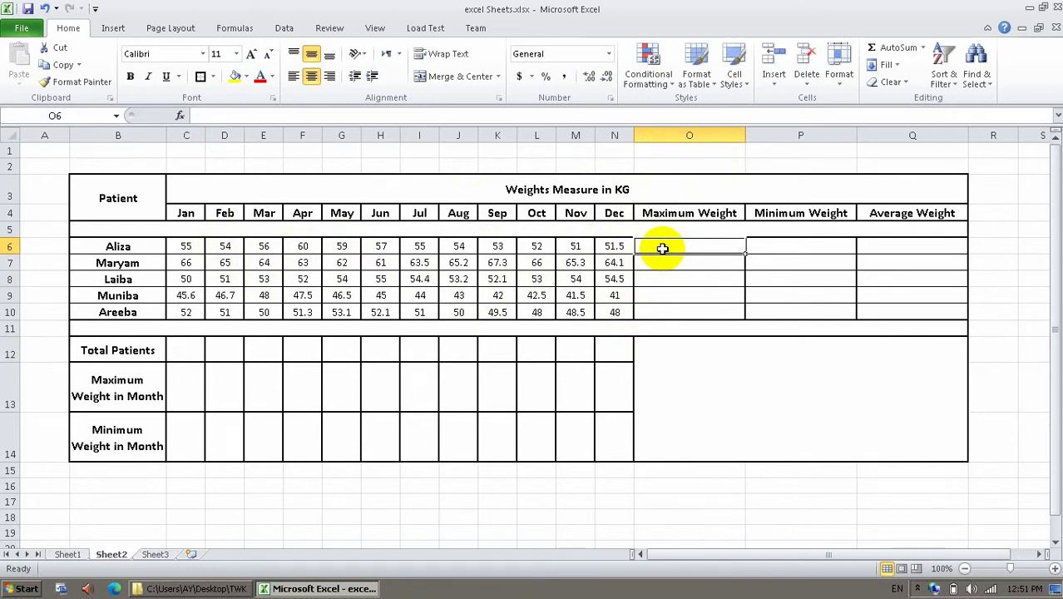
left_click(826, 247)
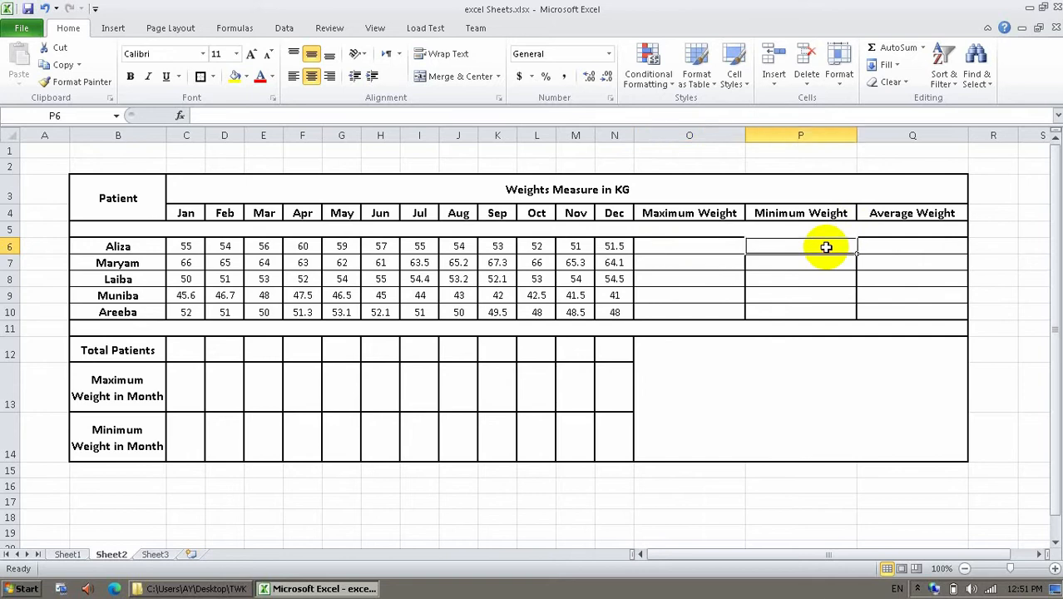
left_click(895, 243)
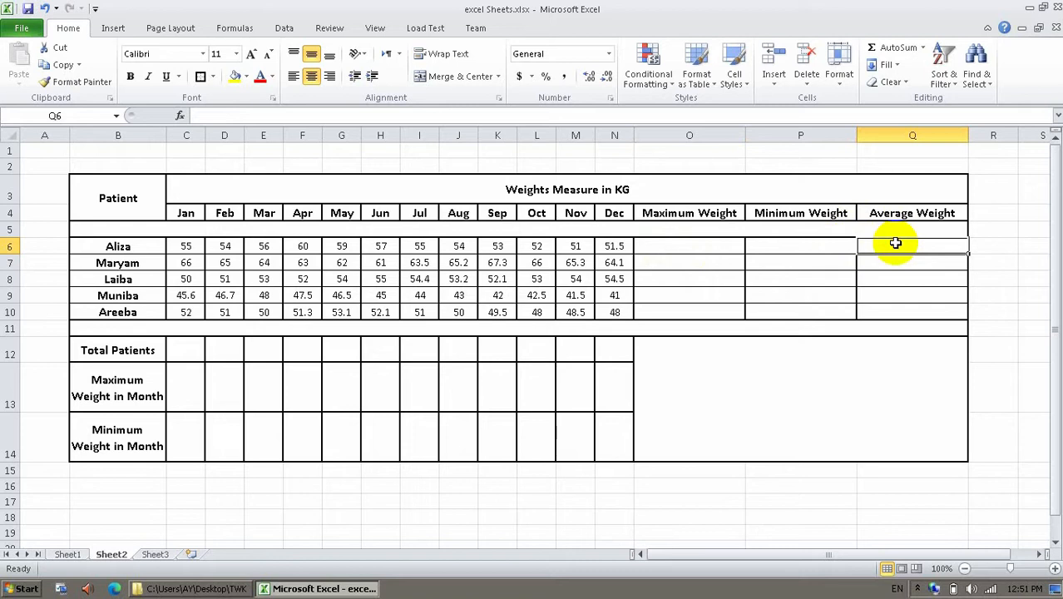
Calculate the first patient's maximum weight in cell O6 with the formula =MAX(C6:N6).
key("Left")
key("Left")
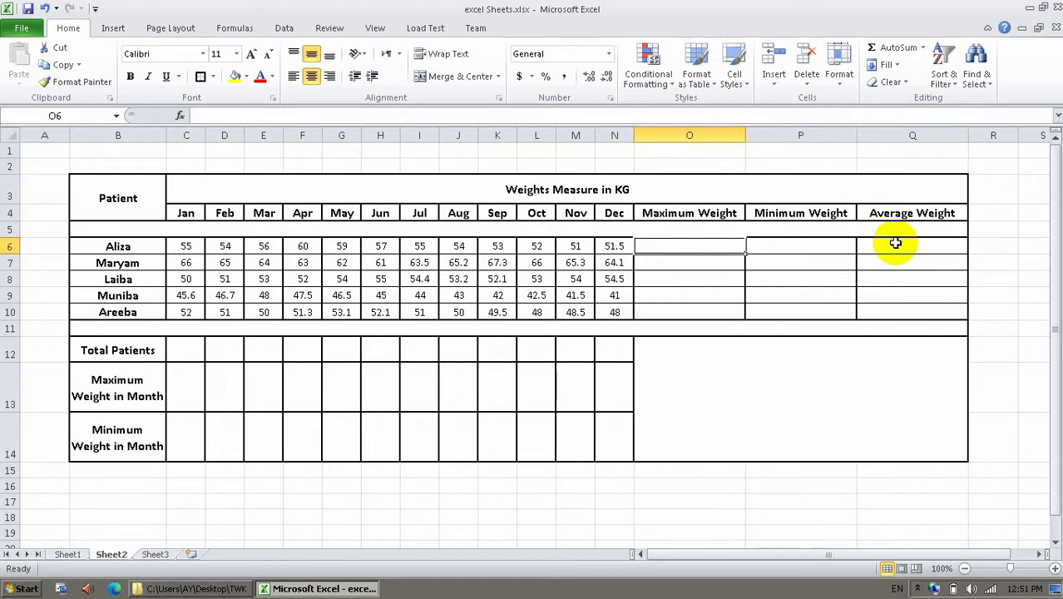
type("=")
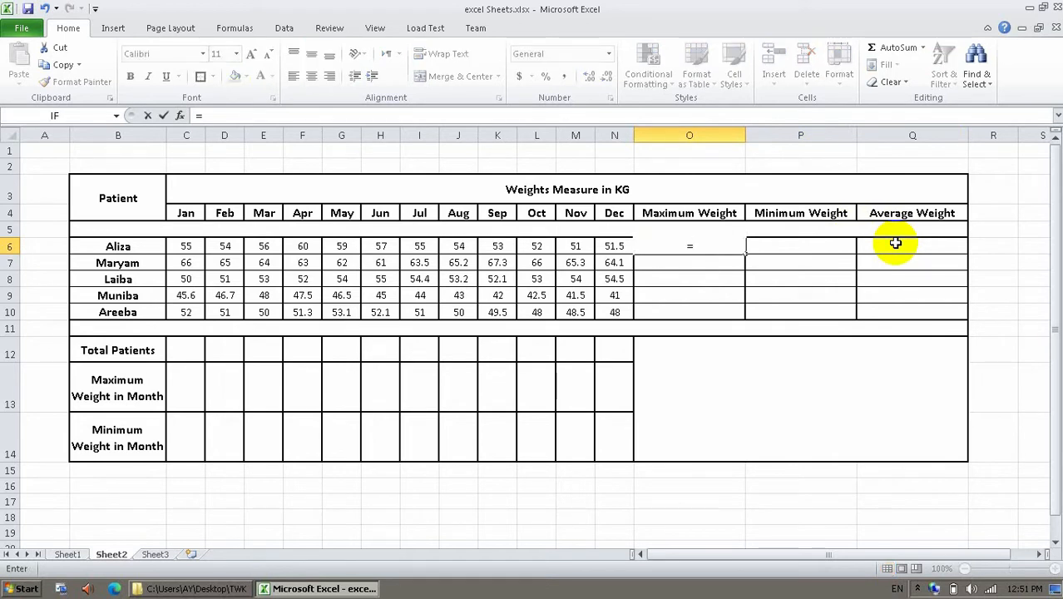
type("max")
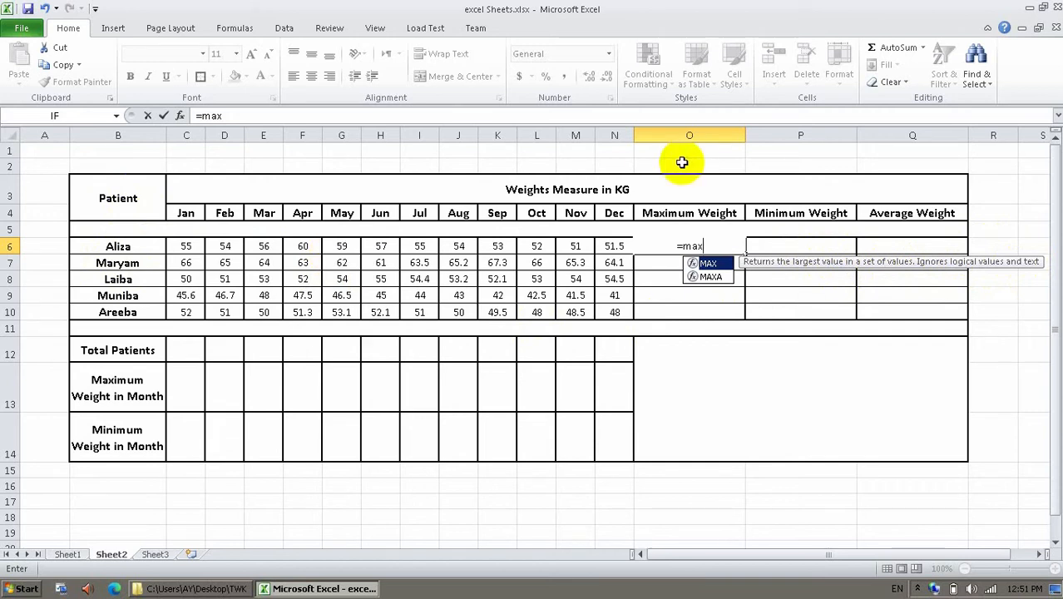
type("(")
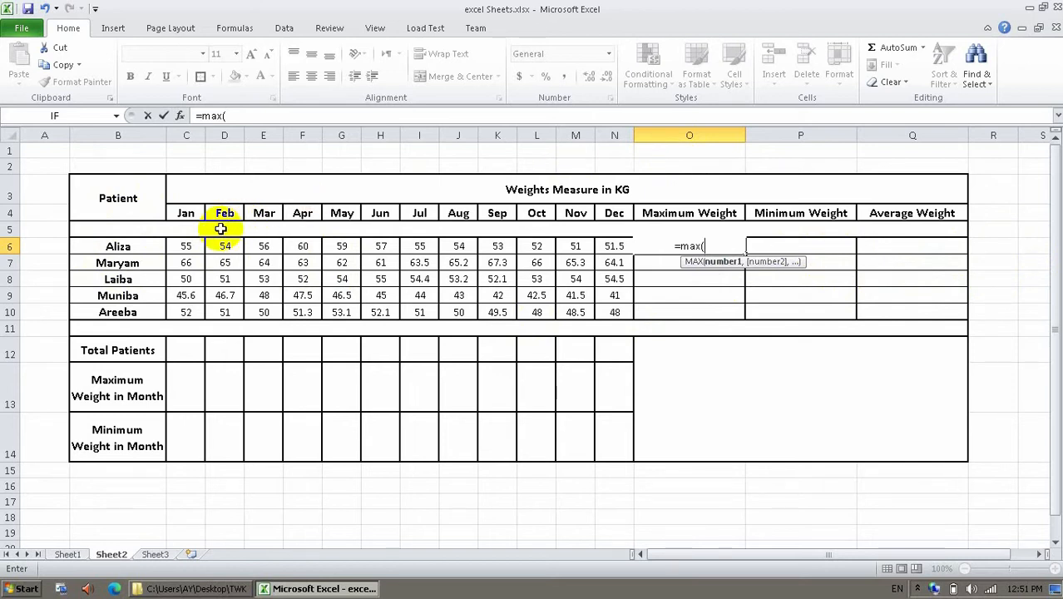
type("c6:")
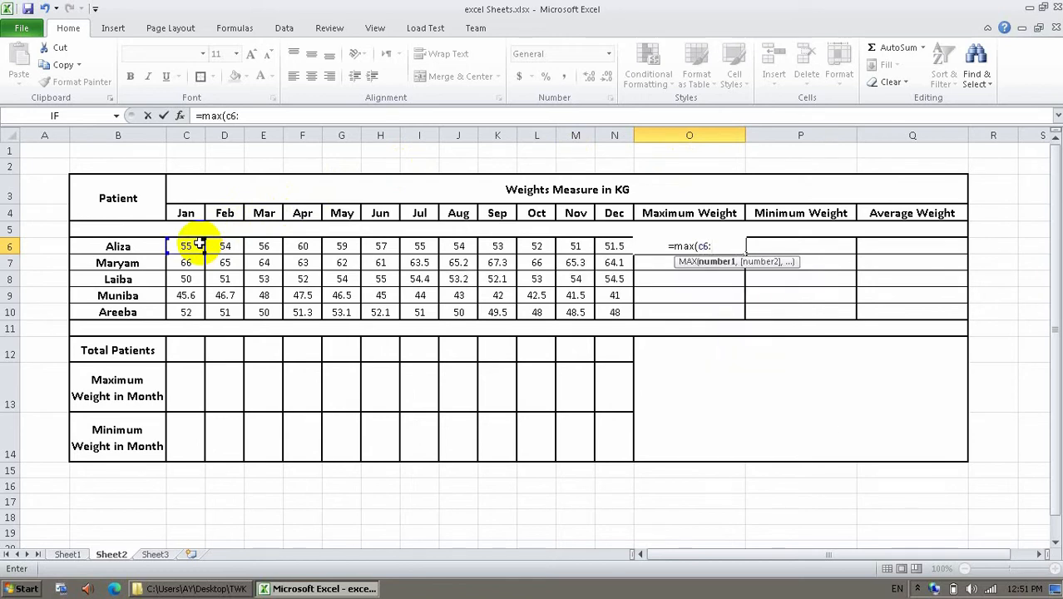
type("n6")
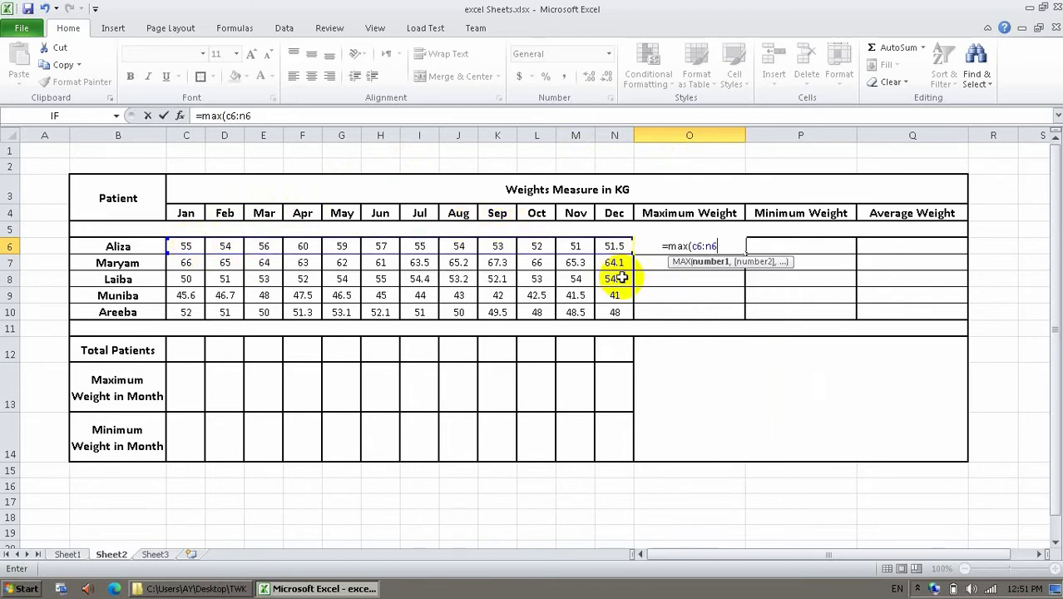
type(")")
key("Return")
key("Up")
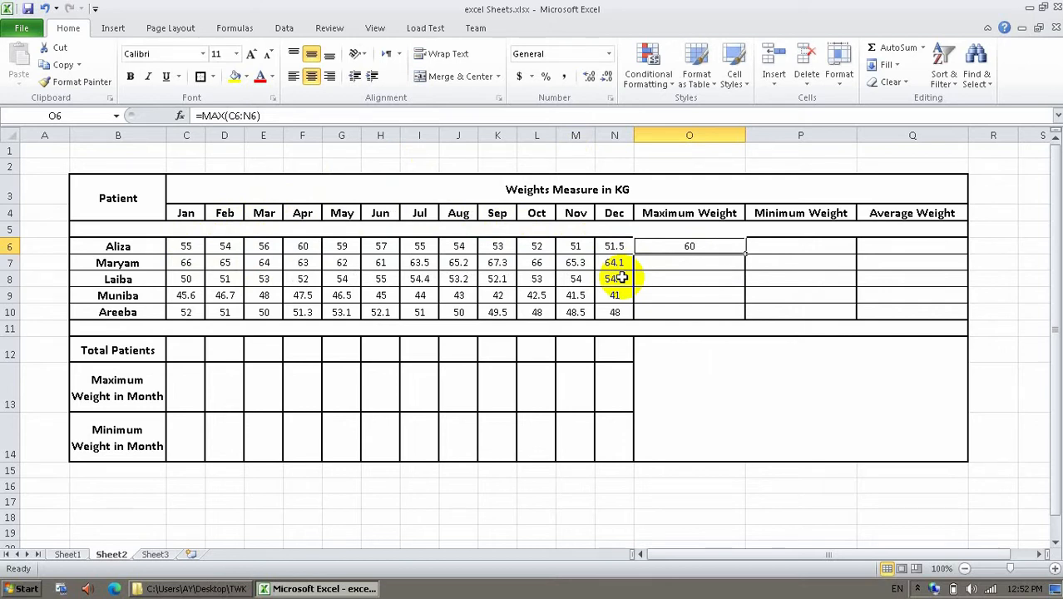
Calculate the first patient's minimum weight in cell P6 with the formula =MIN(C6:N6).
key("Right")
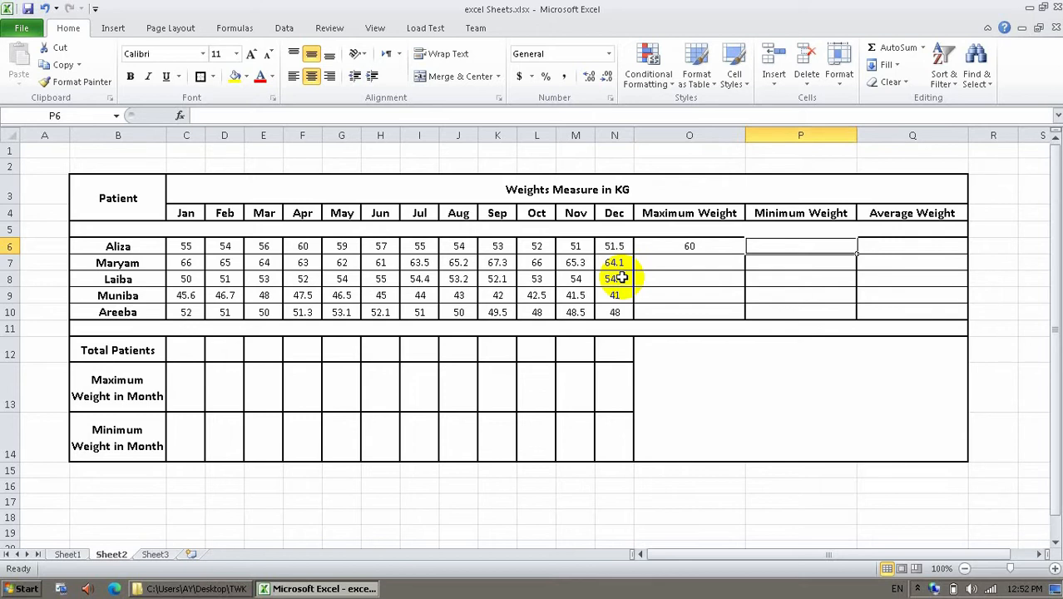
type("=min")
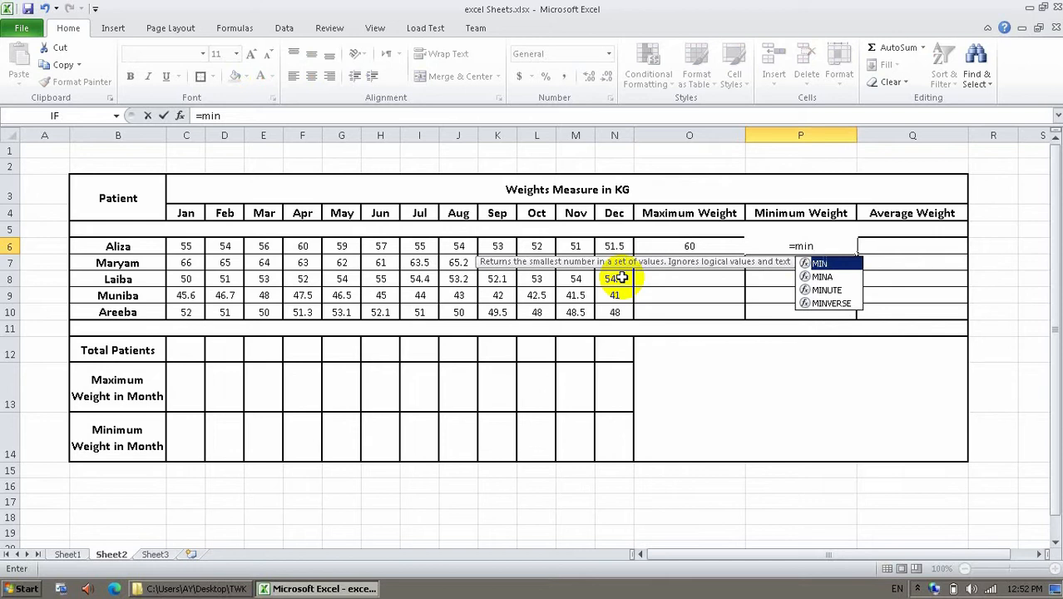
key("Tab")
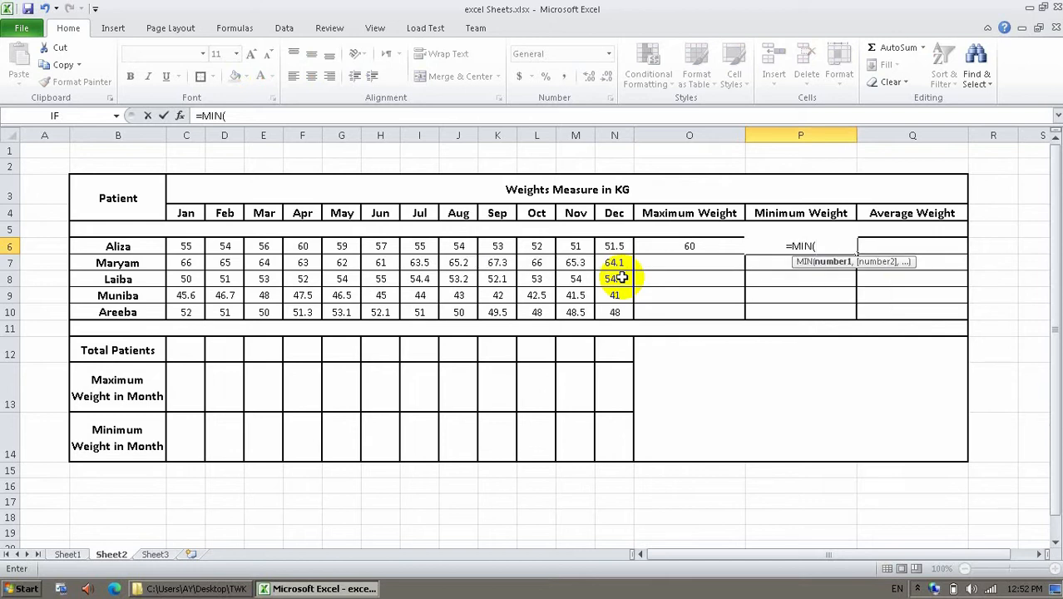
type("c")
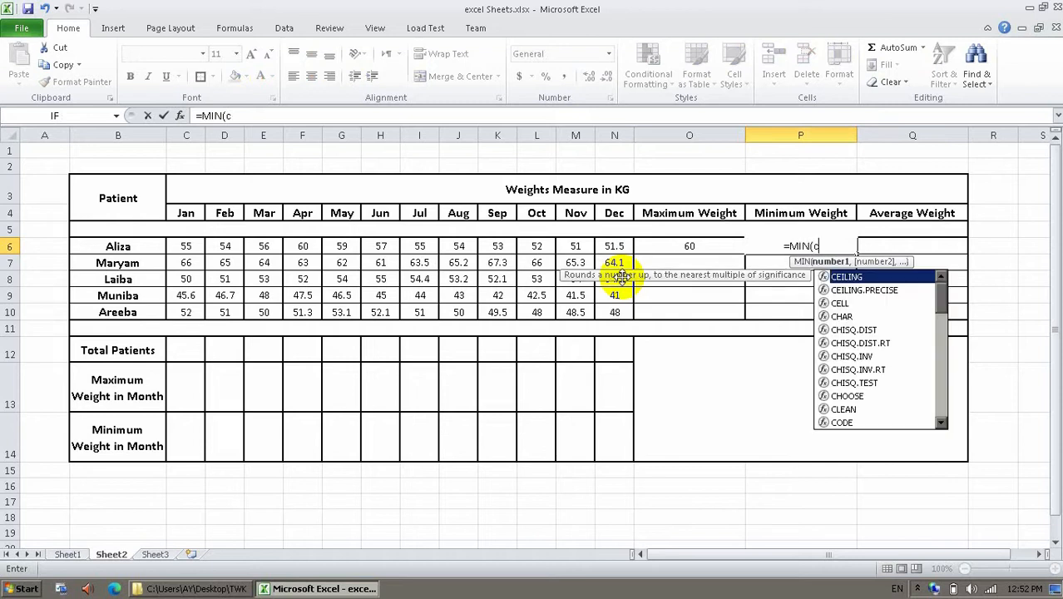
type("6:n6")
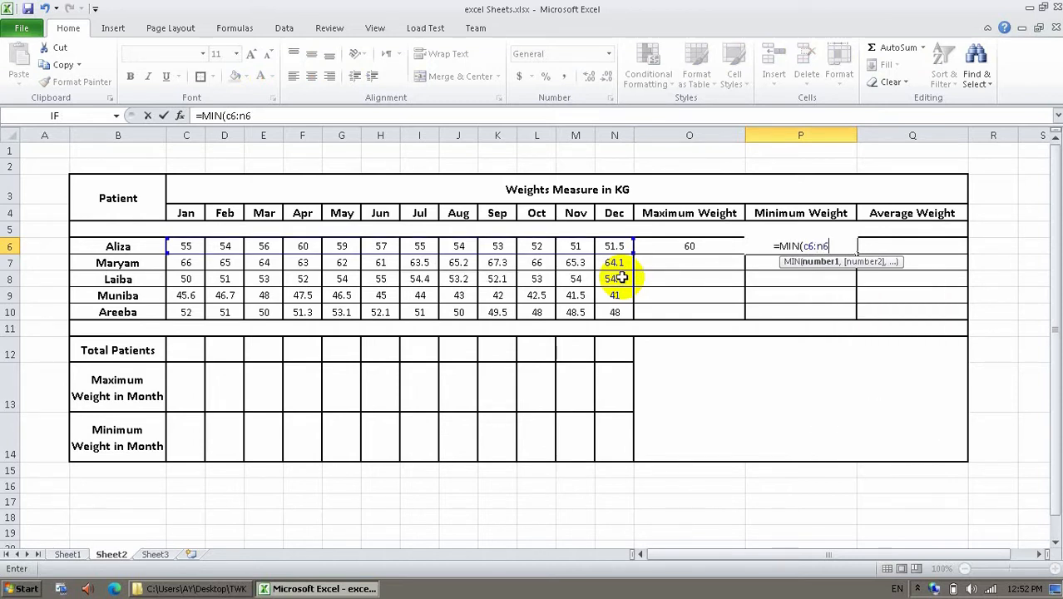
key("Return")
key("Up")
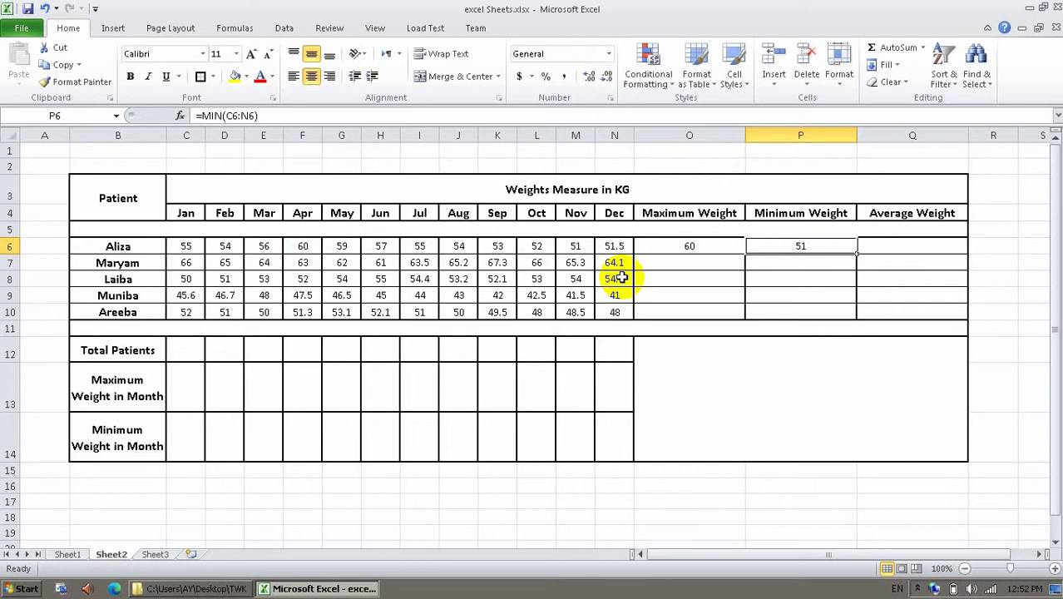
Calculate the first patient's average weight in cell Q6 with the formula =AVERAGE(C6:N6).
left_click(911, 243)
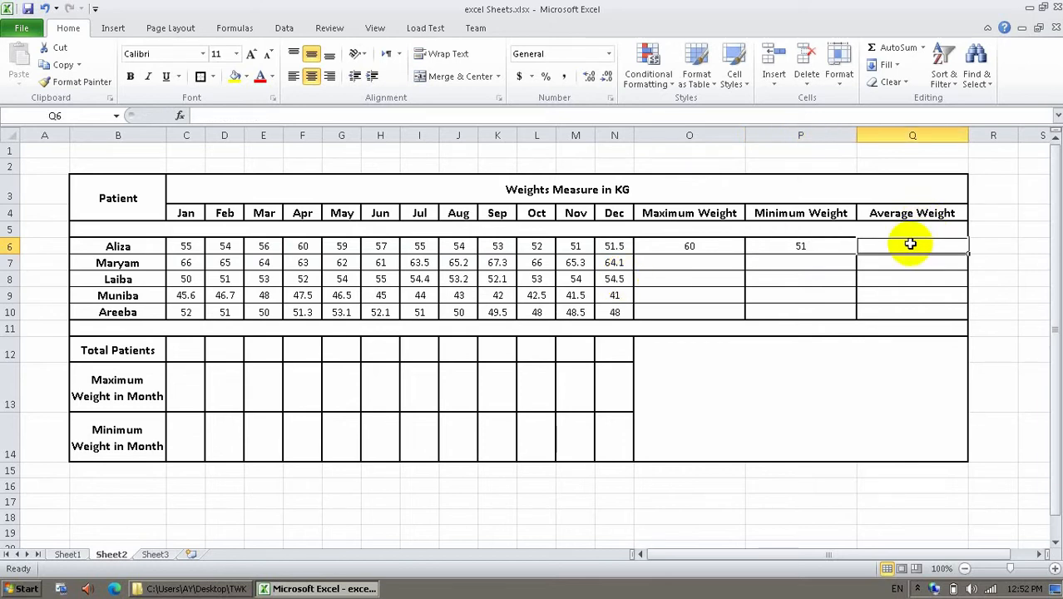
type("=")
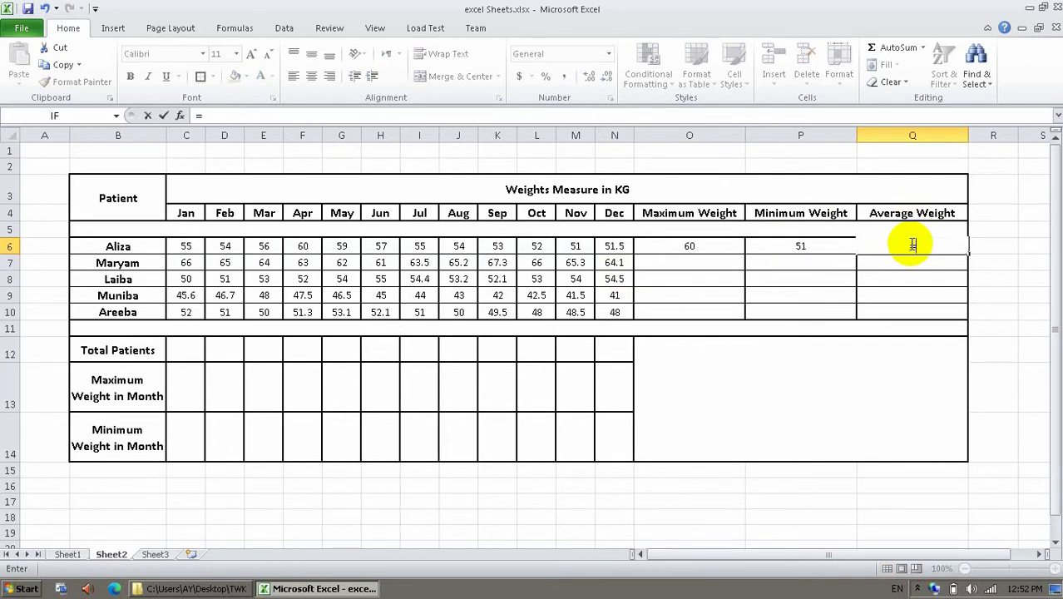
type("avera")
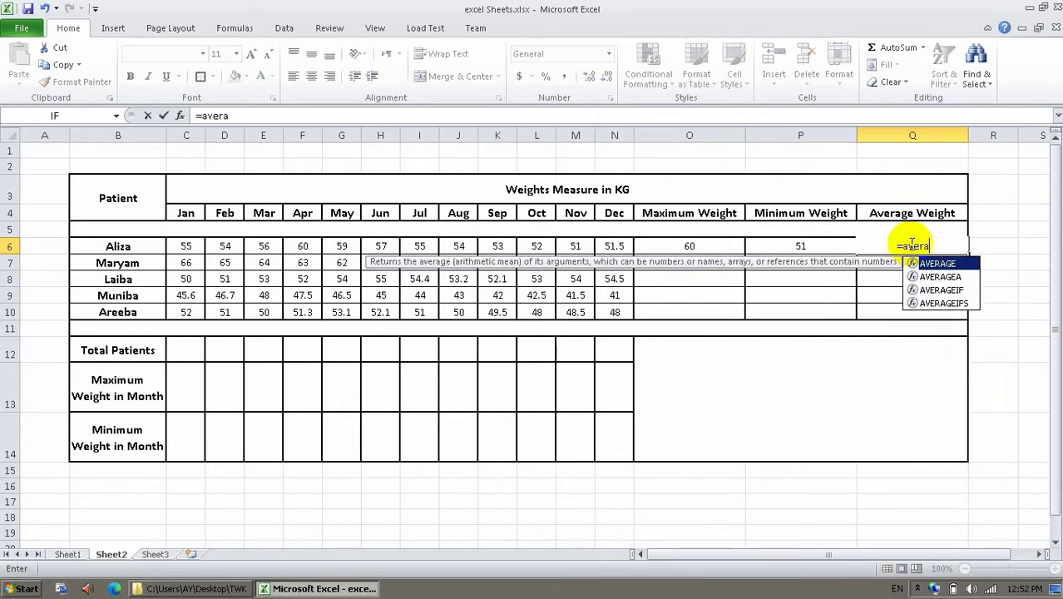
key("Tab")
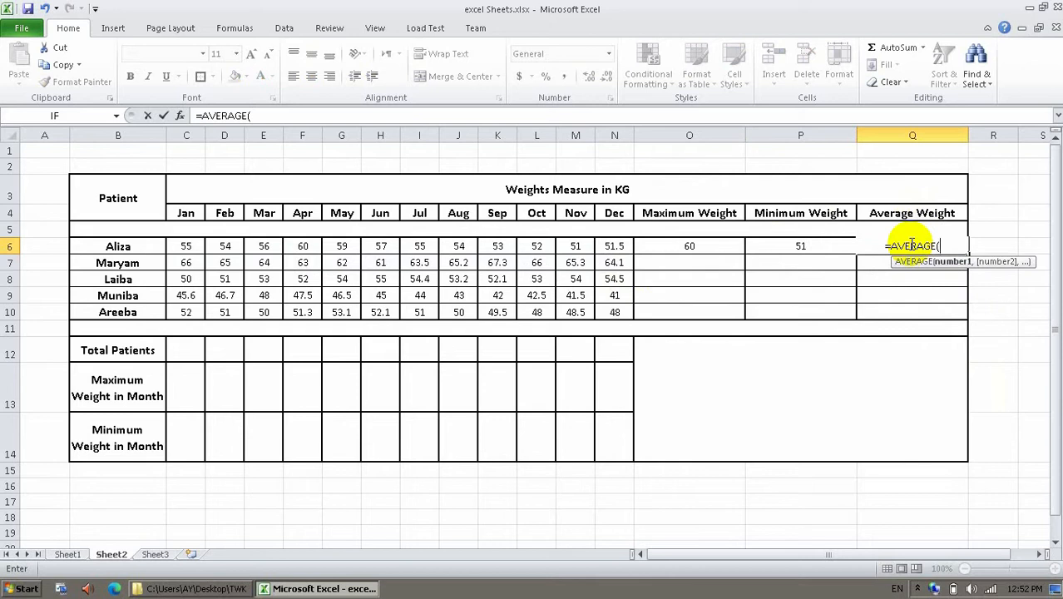
type("c")
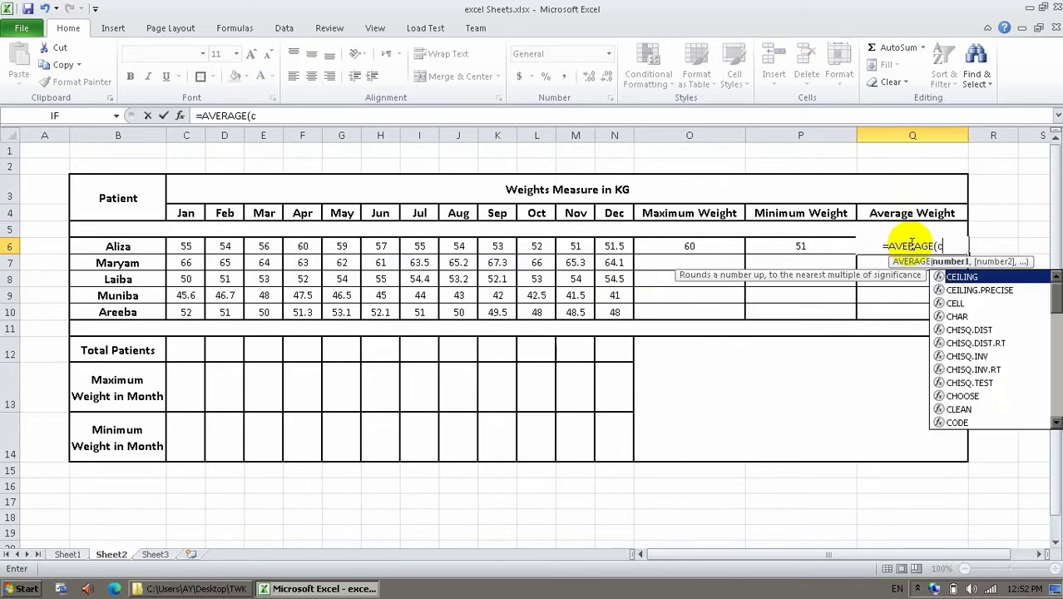
type("6")
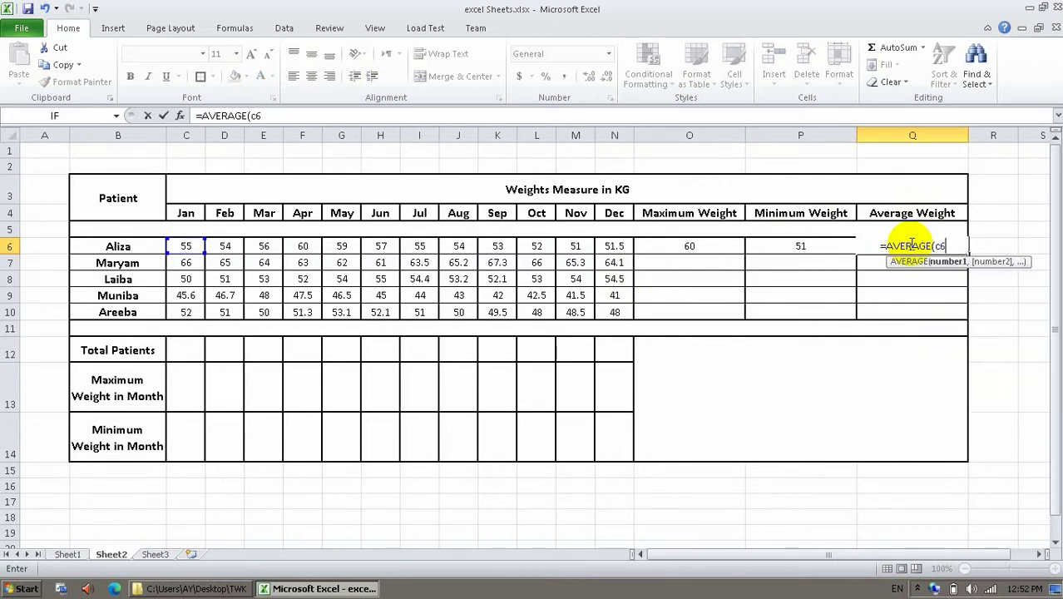
type(":n6)")
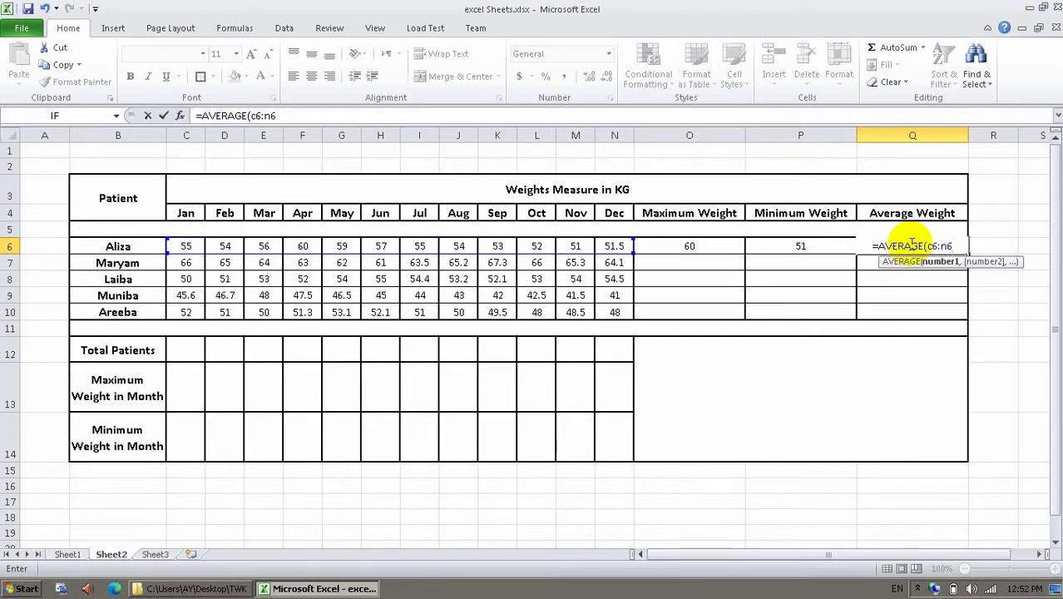
key("Return")
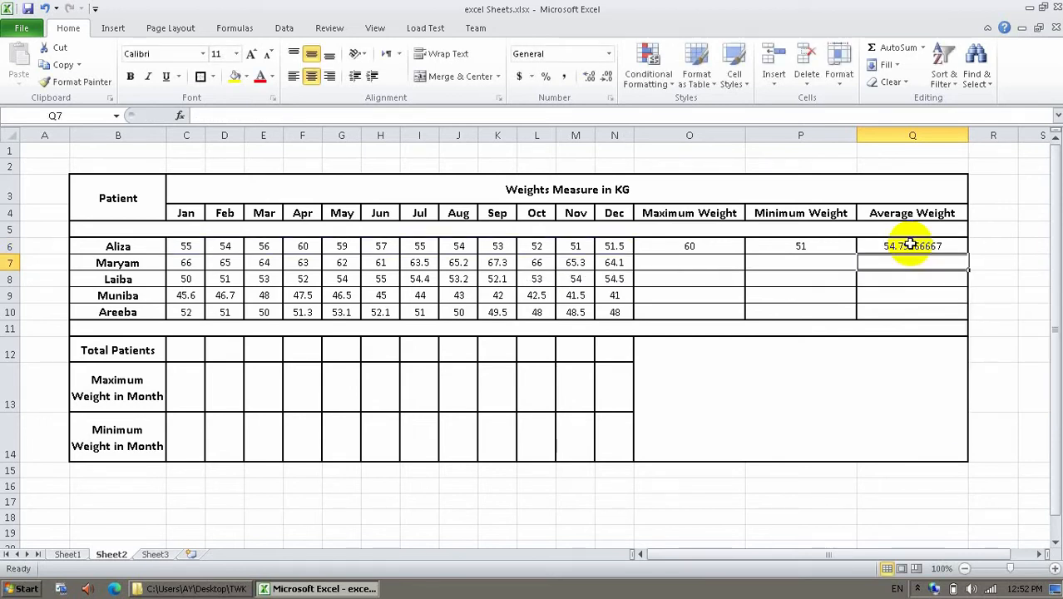
left_click(911, 244)
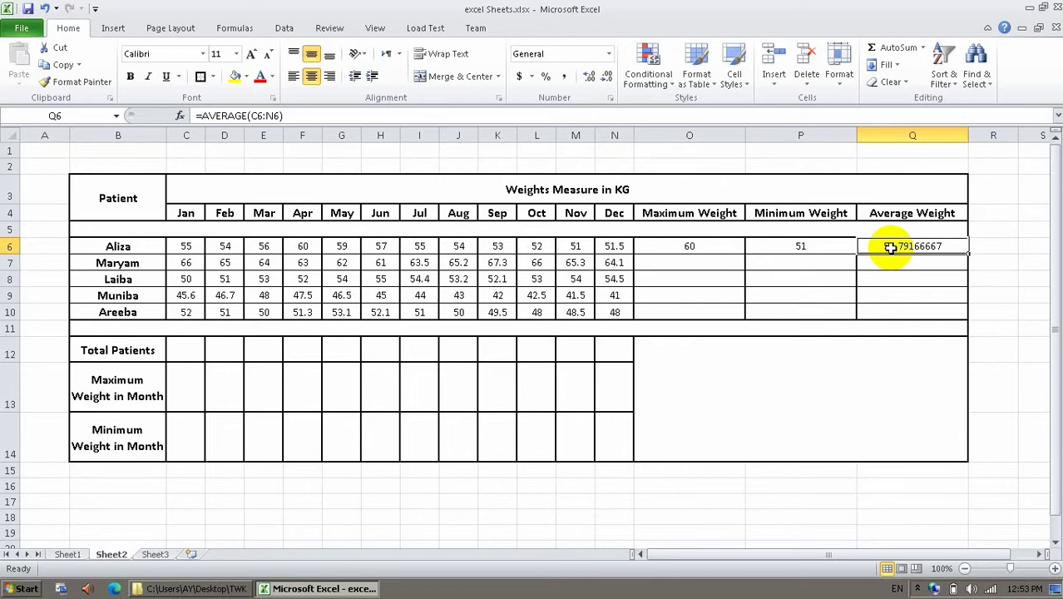
Copy the maximum, minimum and average formulas from O6:Q6 down through row 10 for the remaining patients.
left_click(684, 245)
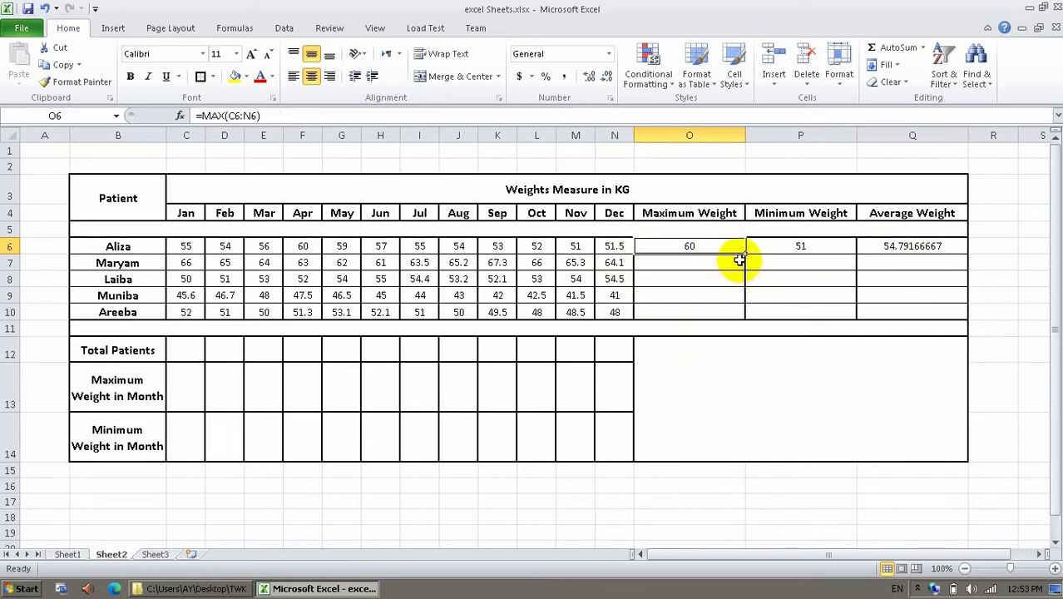
left_click_drag(731, 245, 895, 247)
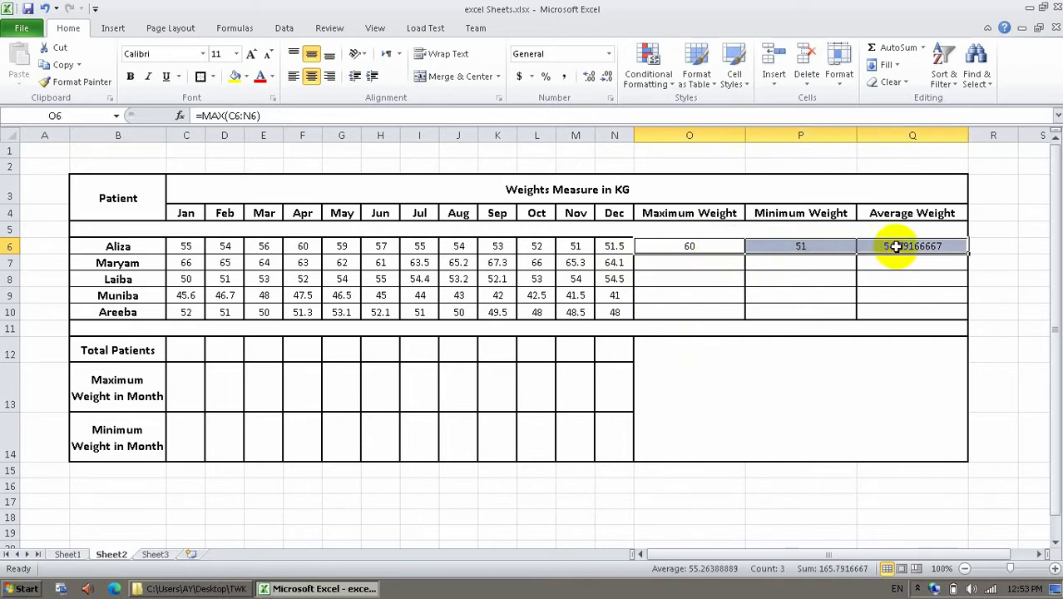
left_click(714, 277)
left_click(714, 250)
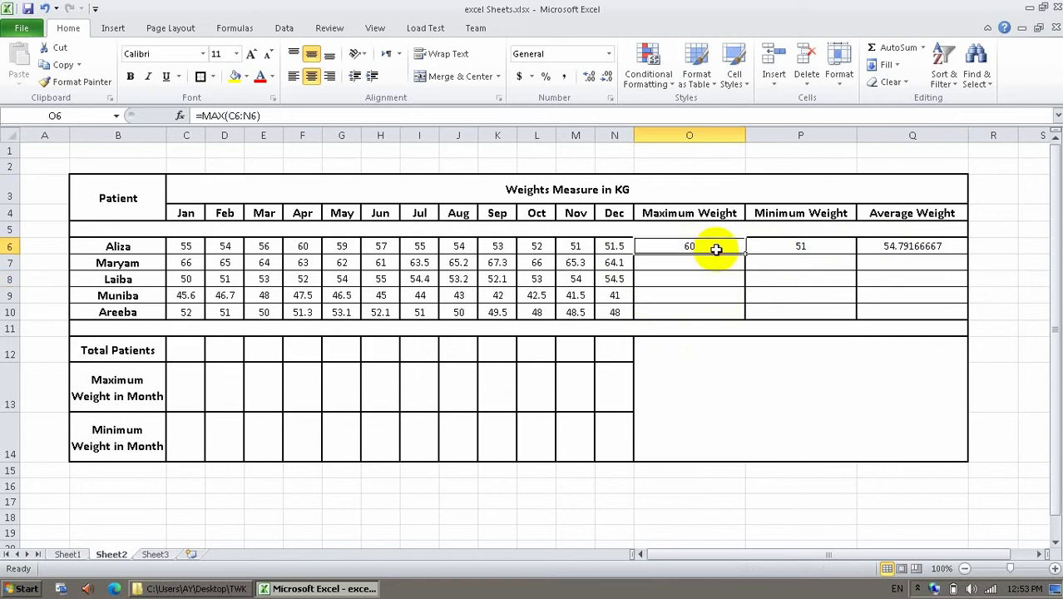
left_click_drag(712, 245, 942, 316)
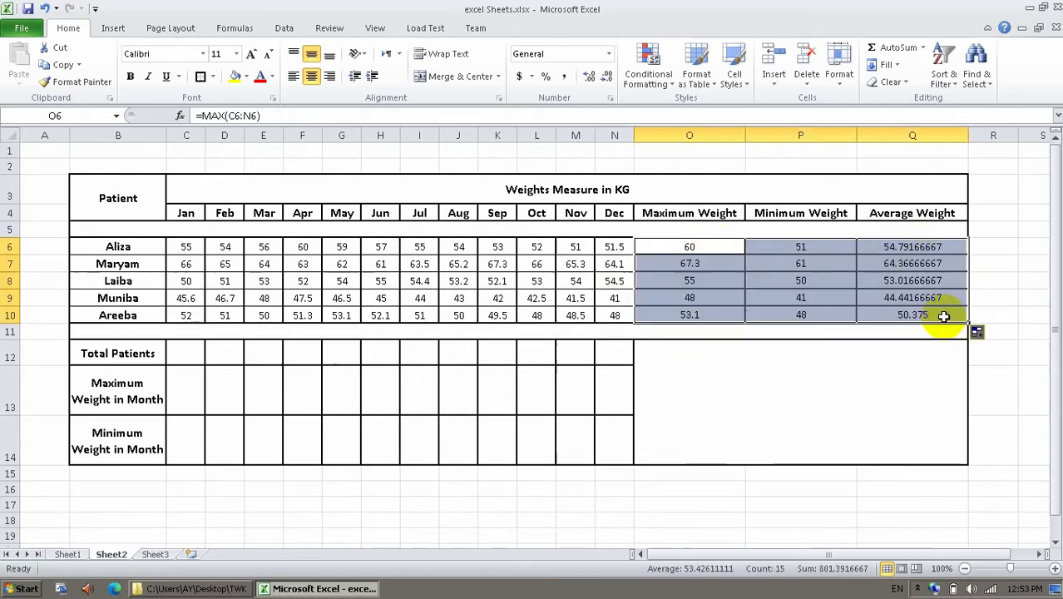
left_click(683, 264)
left_click(694, 282)
left_click(709, 297)
left_click(800, 295)
left_click(883, 297)
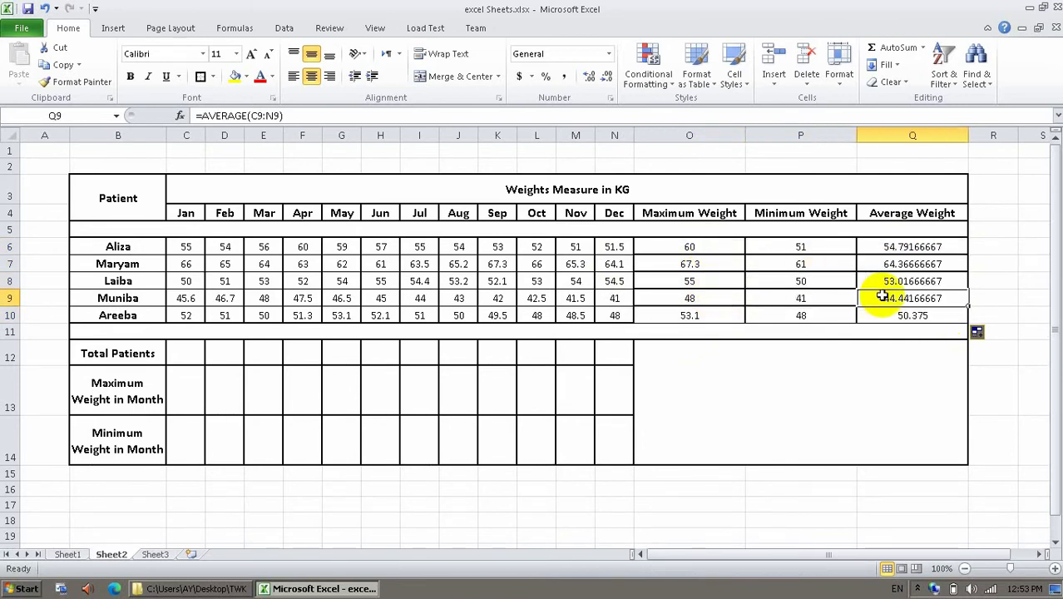
left_click(704, 278)
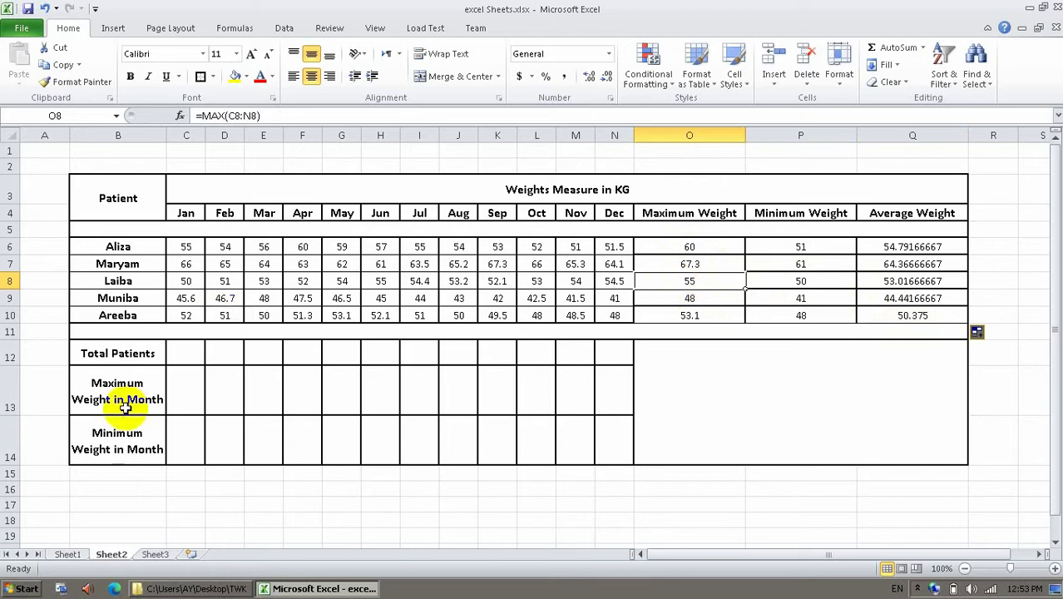
left_click(186, 349)
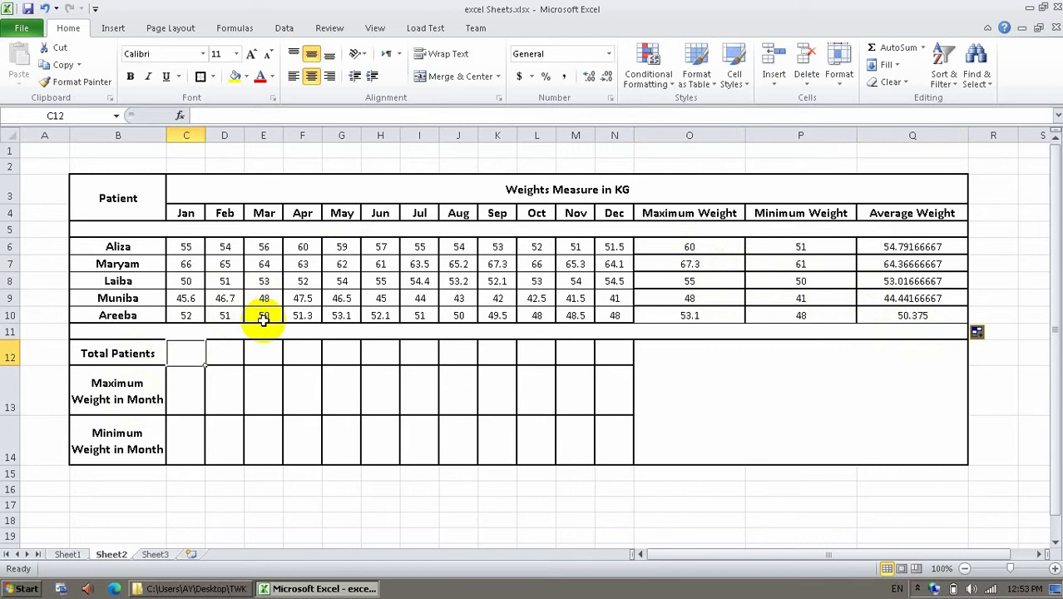
left_click(190, 389)
left_click(193, 447)
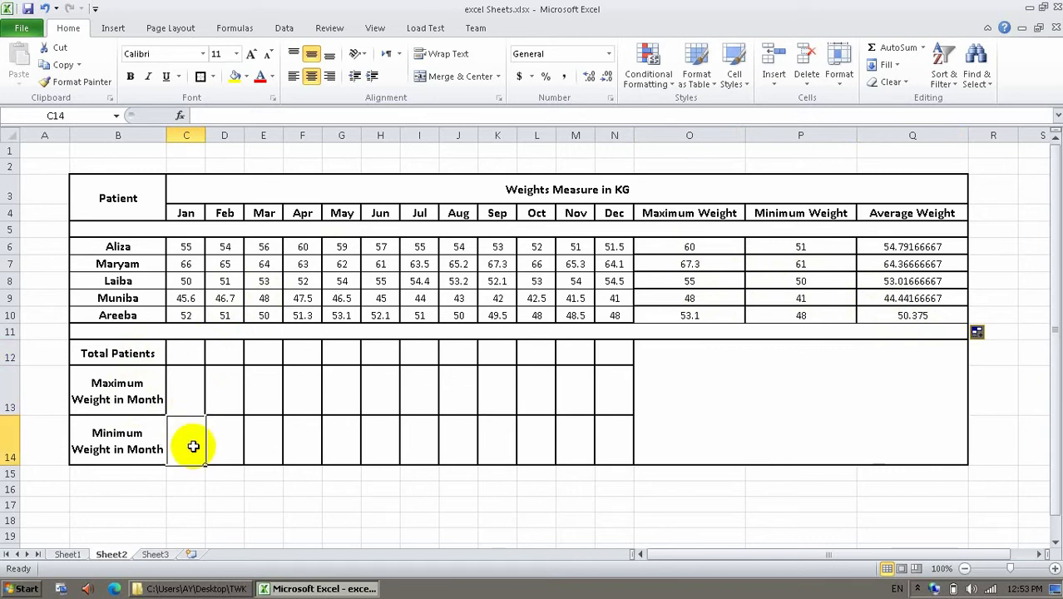
left_click(185, 400)
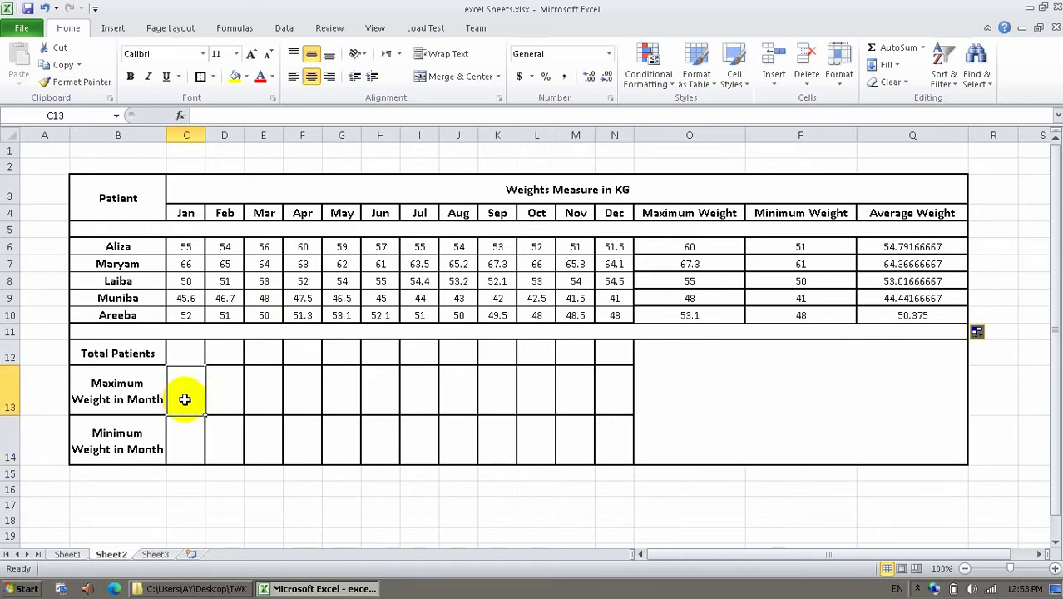
left_click(188, 441)
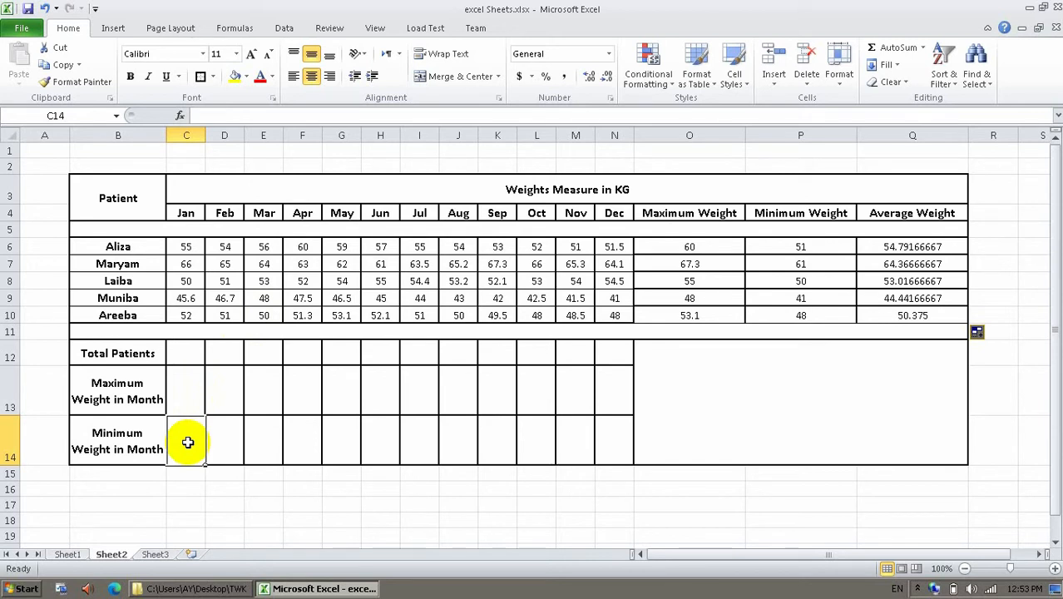
left_click(179, 391)
left_click(185, 352)
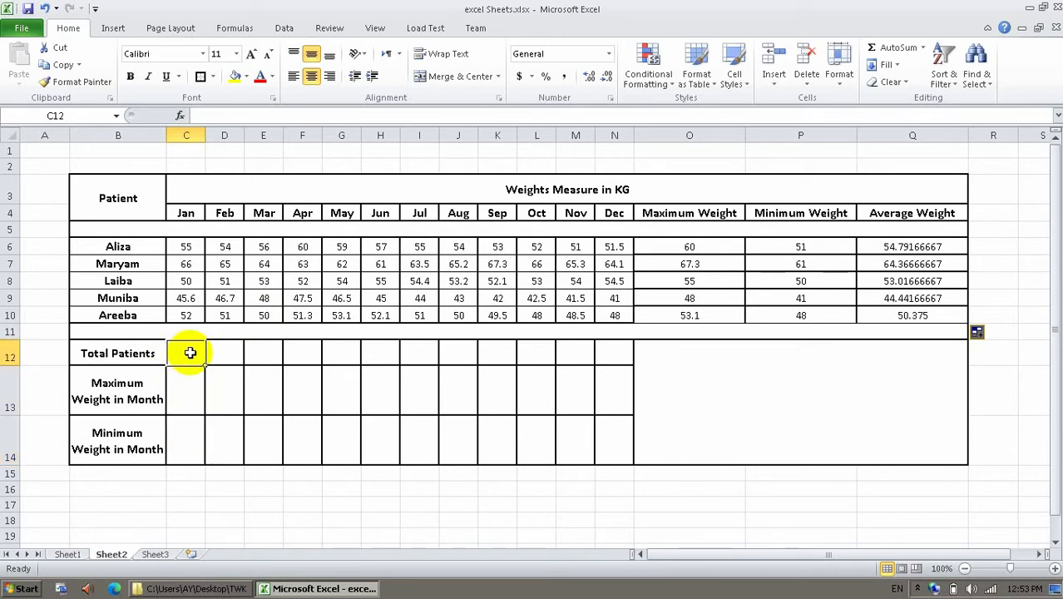
Clear the weights in cells C8, E7, J9, L10, L7, I7, G6 and C10.
left_click(209, 280)
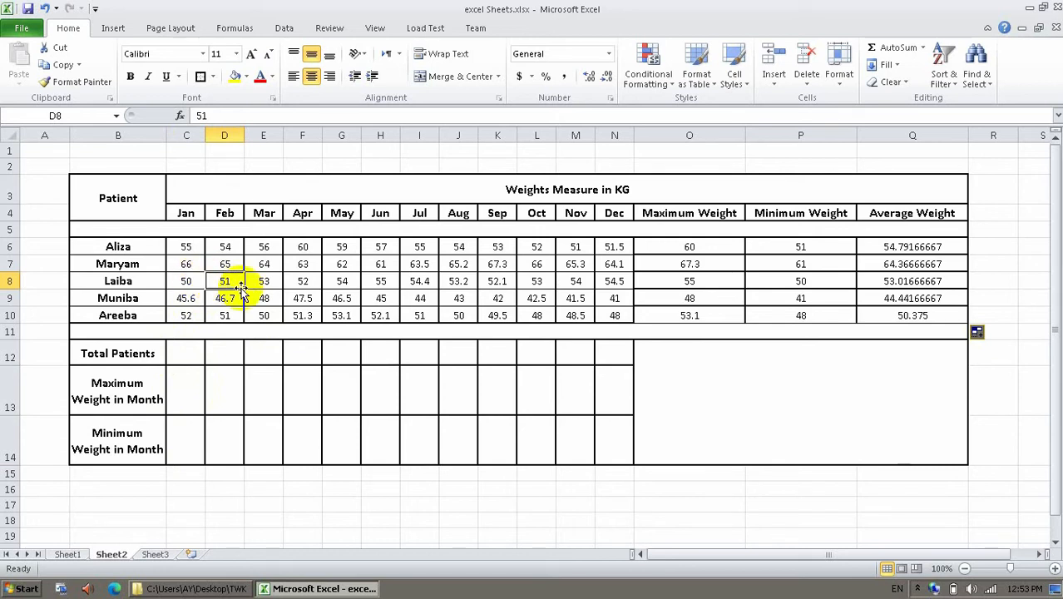
left_click(197, 281)
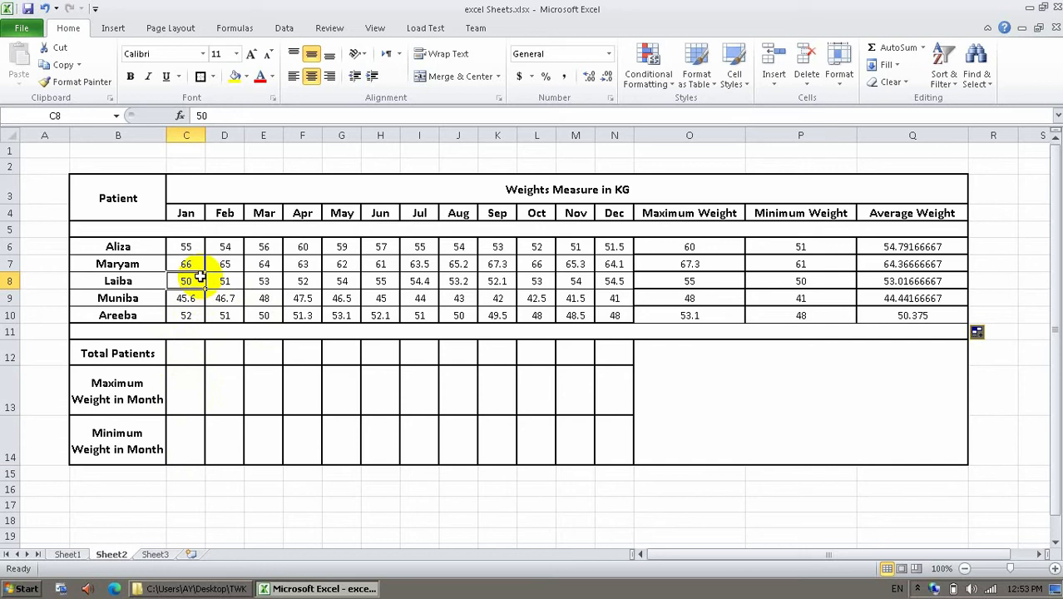
key("Delete")
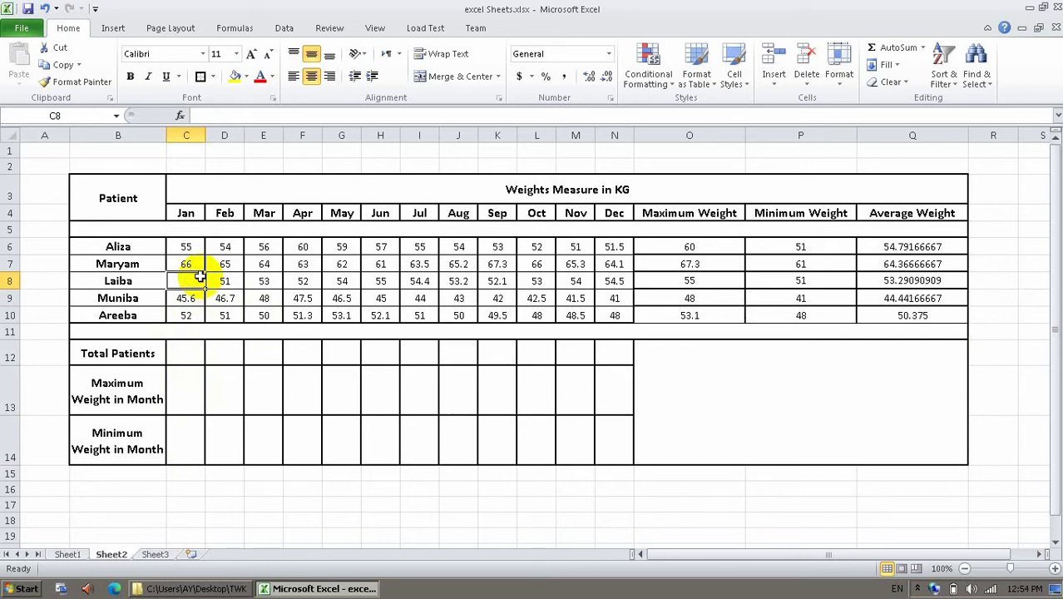
left_click(274, 265)
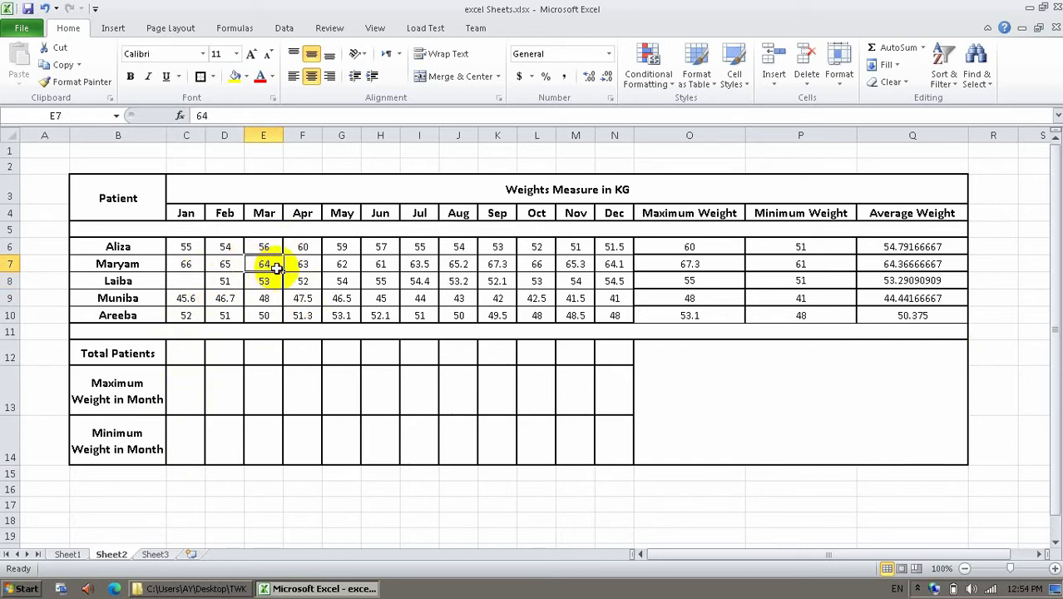
key("Delete")
left_click(463, 297)
key("Delete")
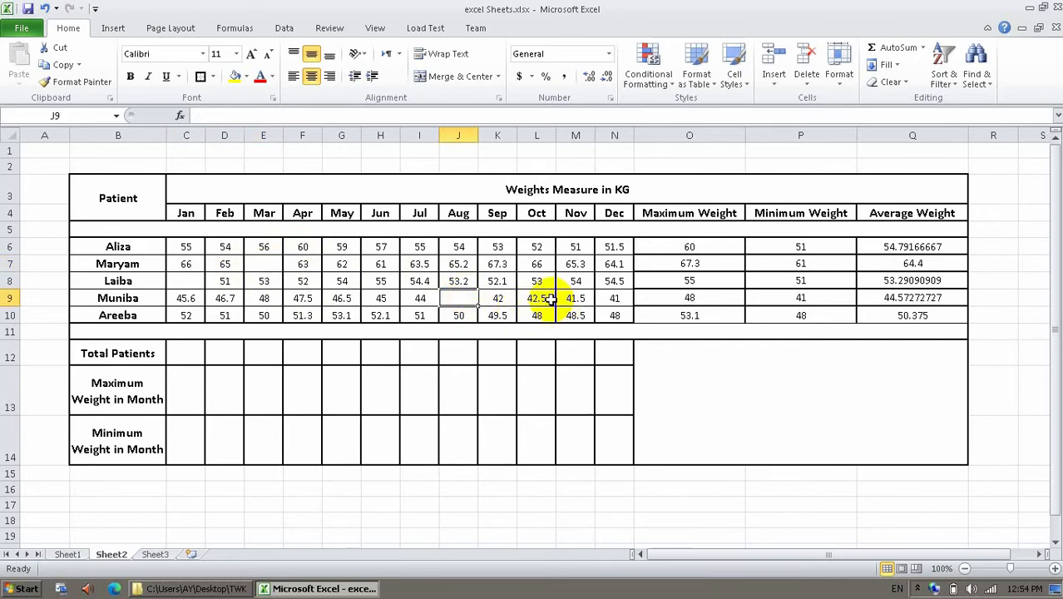
left_click(541, 322)
key("Delete")
left_click(530, 264)
key("Delete")
left_click(450, 245)
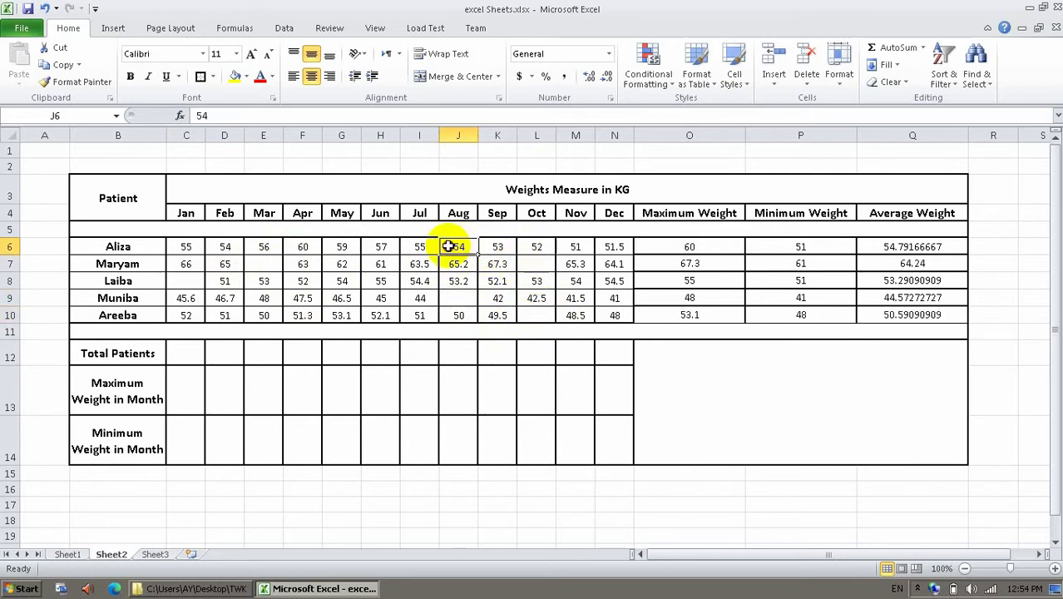
left_click(408, 263)
key("Delete")
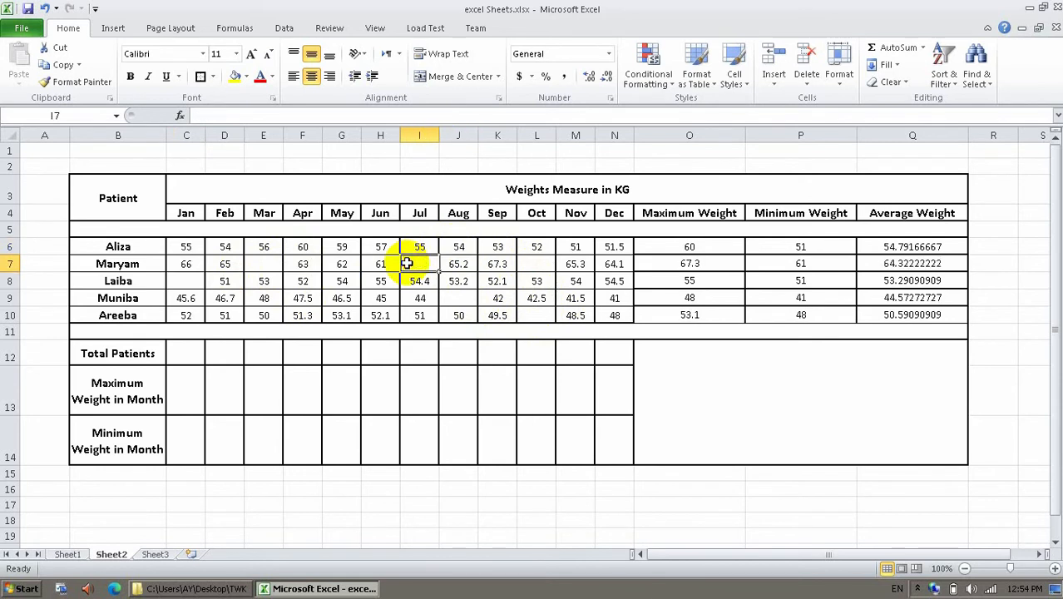
left_click(341, 301)
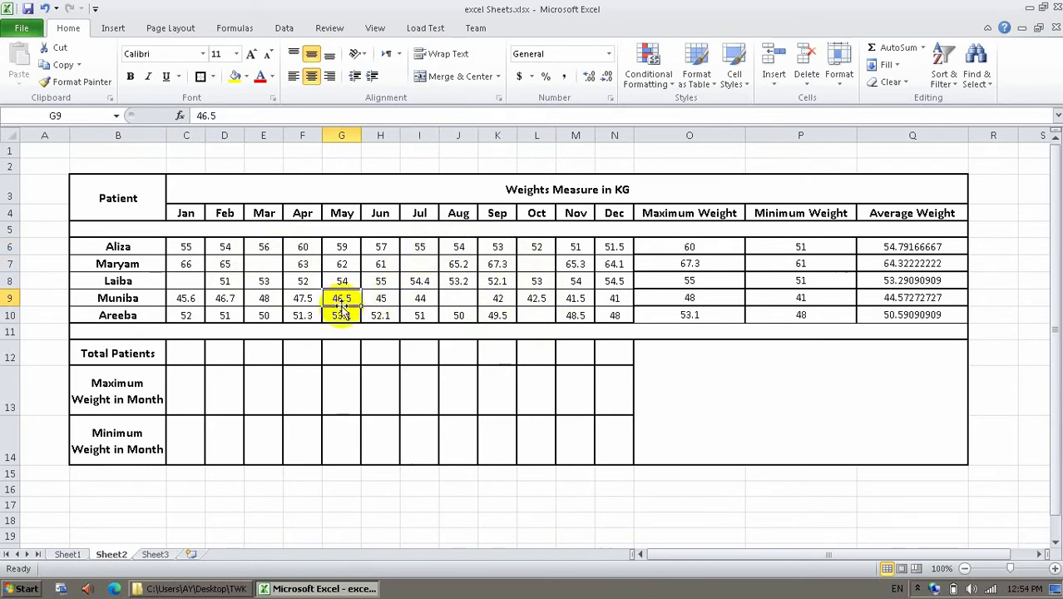
left_click(336, 248)
key("Delete")
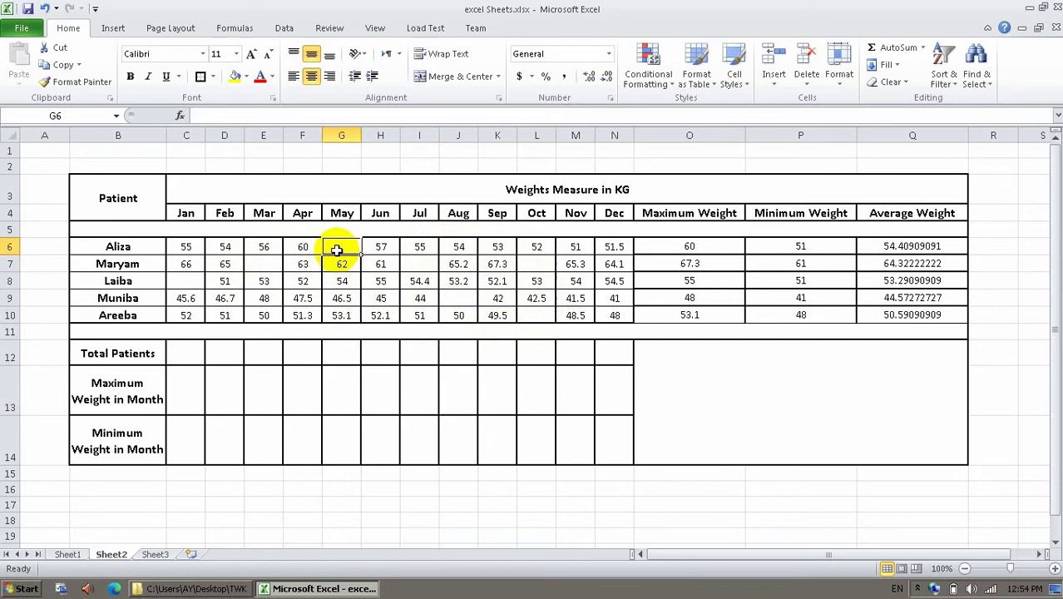
left_click(181, 312)
key("Delete")
Count the patients weighed in Jan in cell C12 with the formula =COUNTA(C6:C10).
left_click(188, 372)
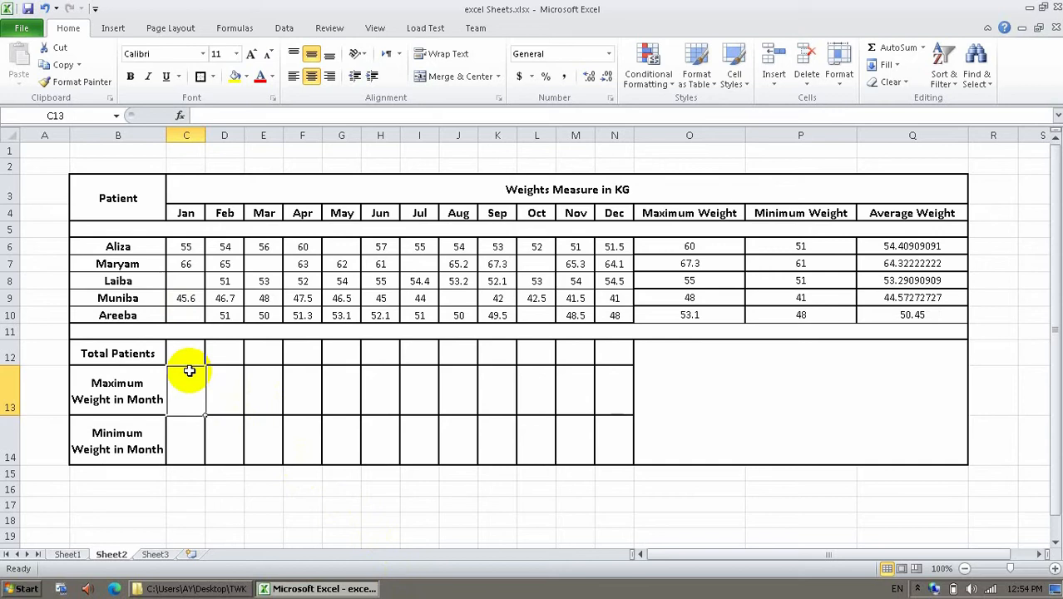
left_click(187, 353)
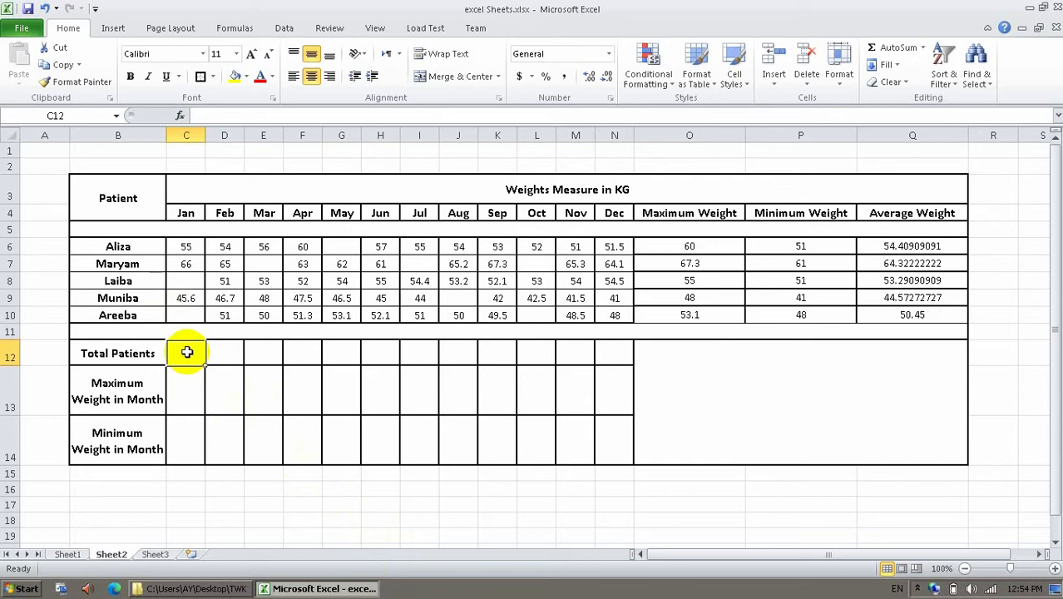
type("=")
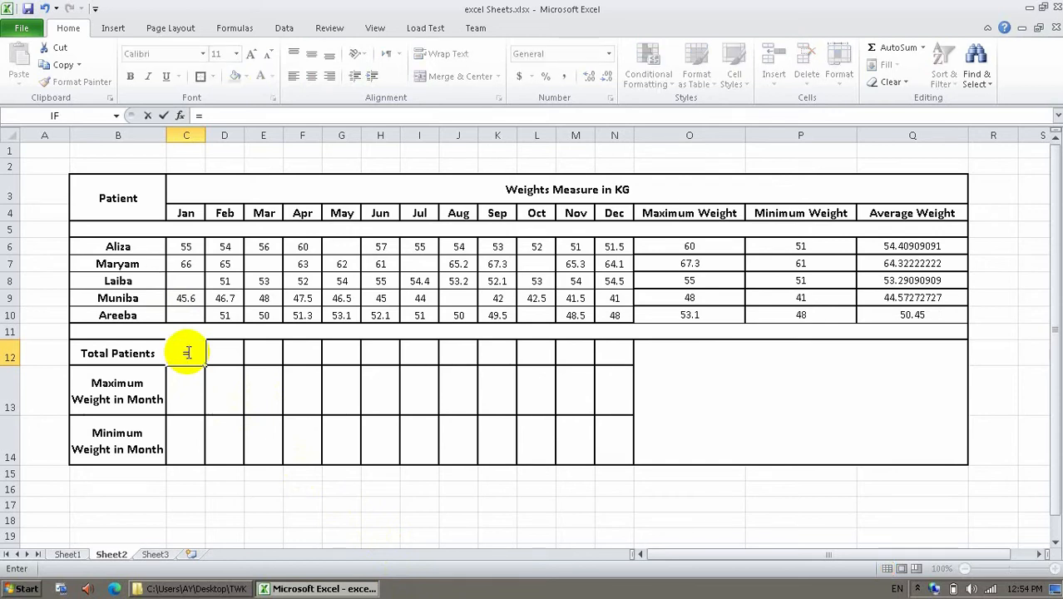
type("count")
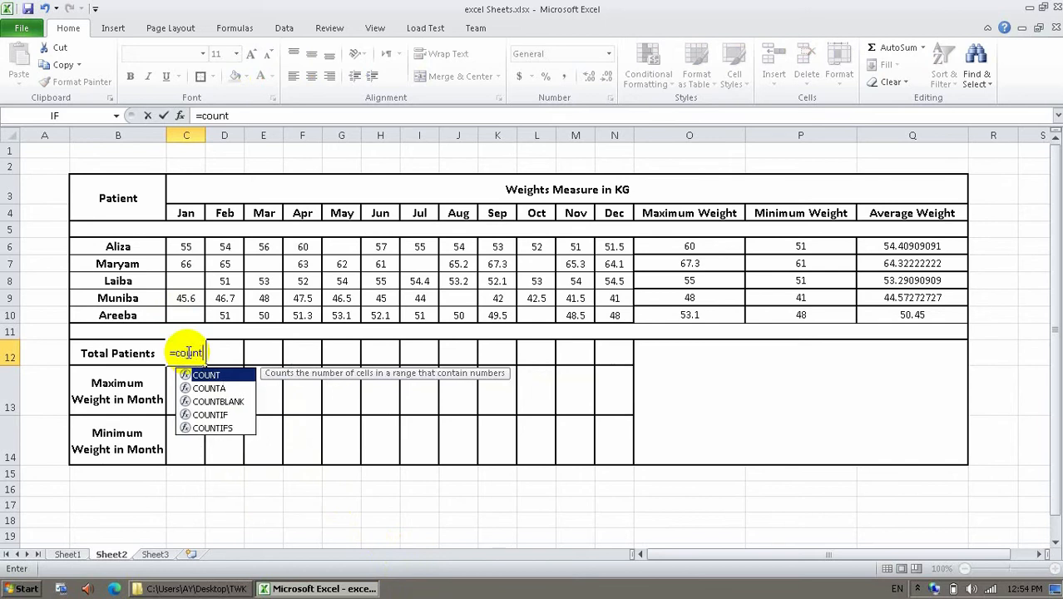
type("a")
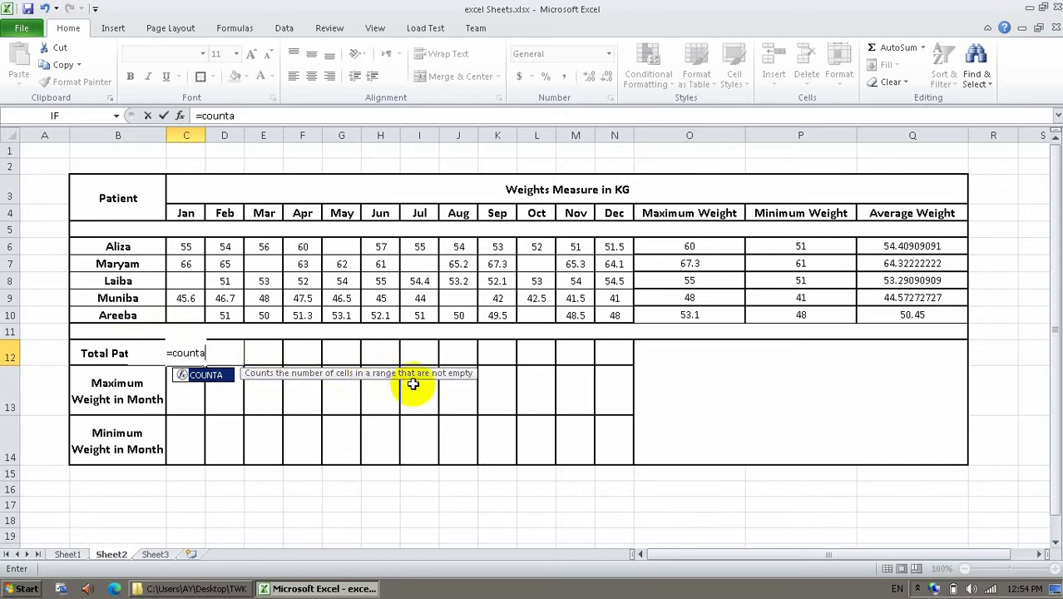
key("Tab")
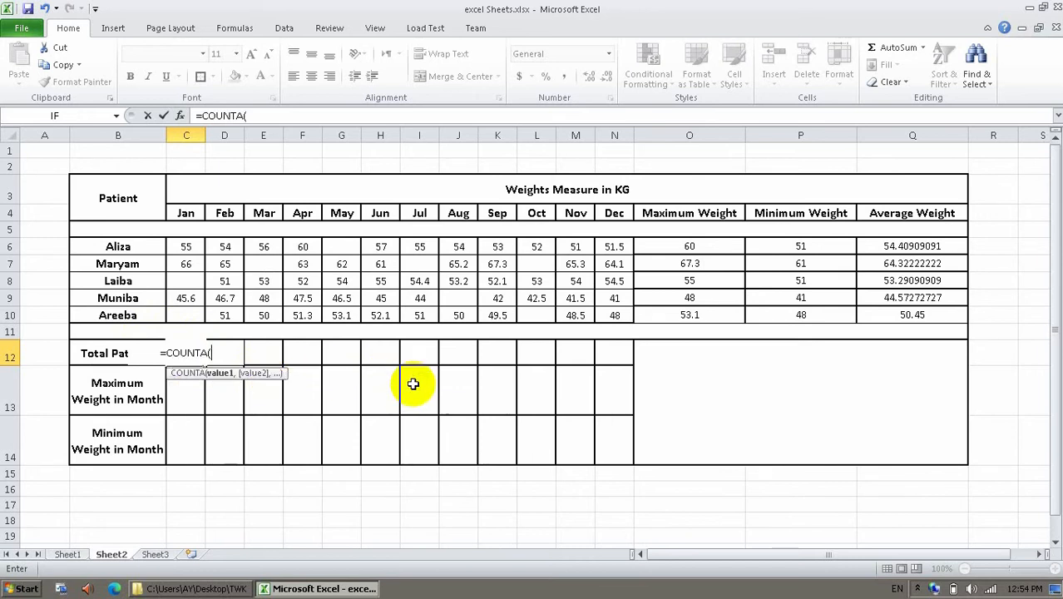
left_click_drag(186, 246, 194, 311)
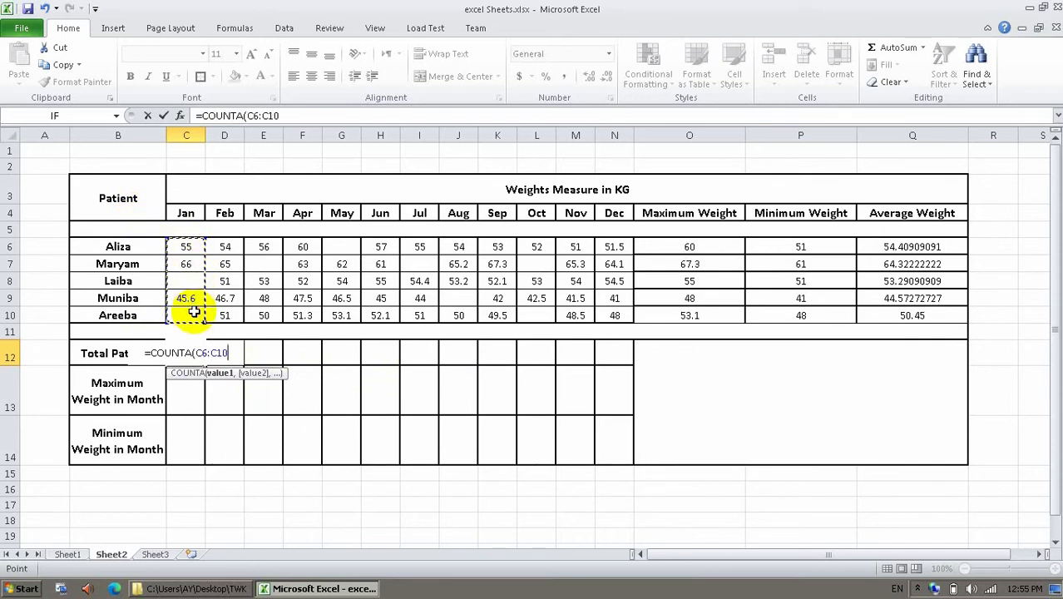
key("Return")
Copy the Total Patients formula from C12 across to N12 for the remaining months.
left_click(188, 352)
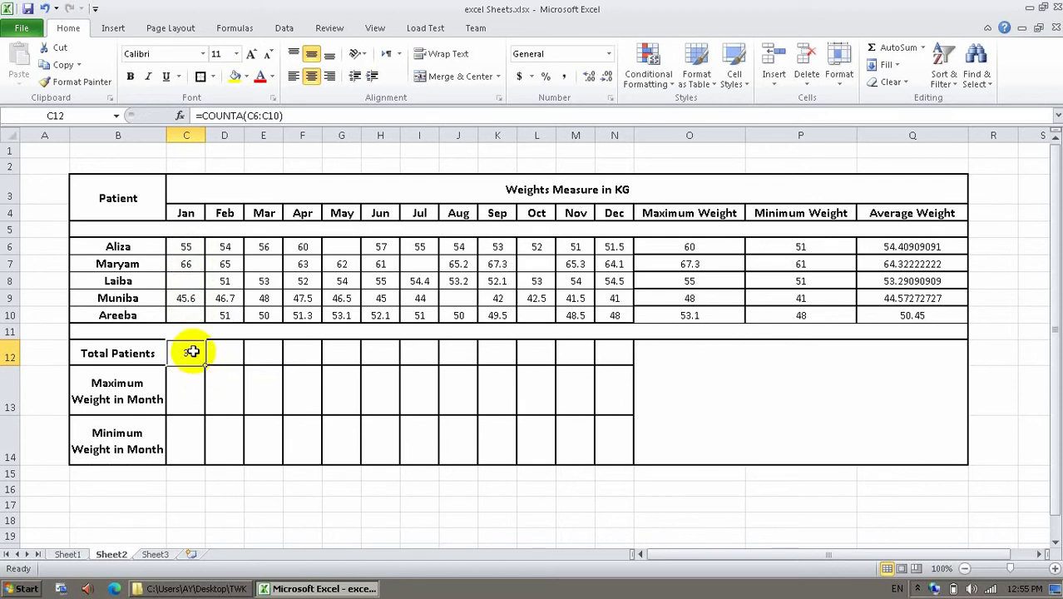
left_click_drag(206, 363, 630, 360)
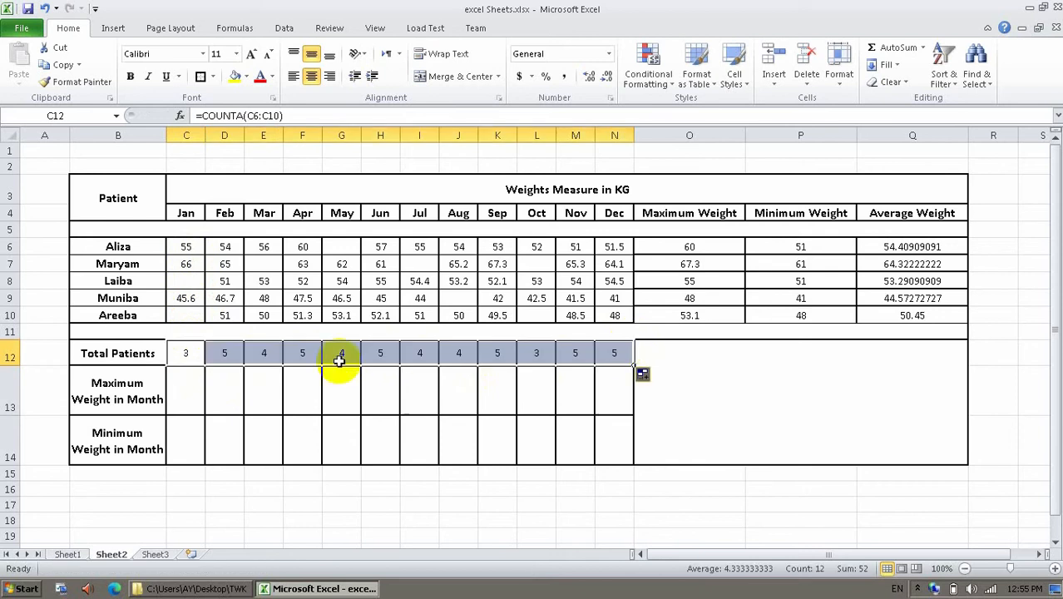
left_click(237, 351)
left_click(273, 349)
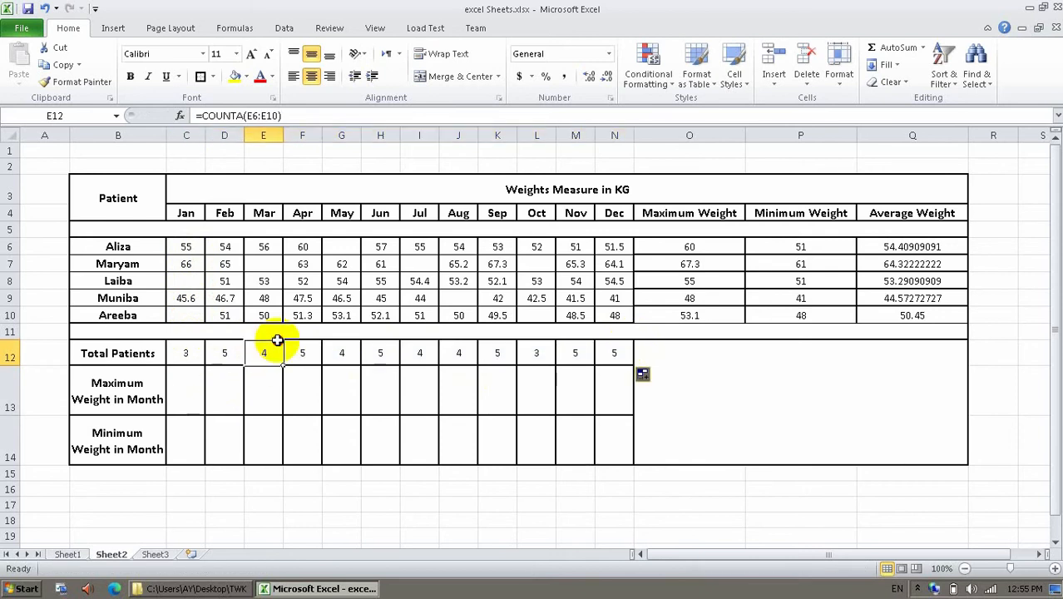
left_click(311, 356)
left_click(345, 354)
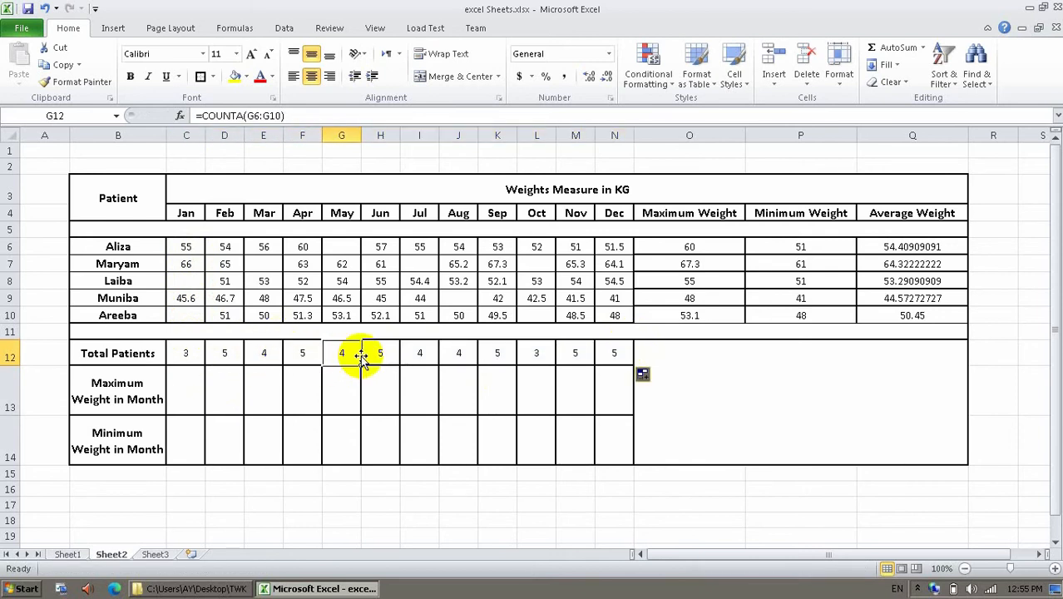
Enter a blank space in the empty Mar weight cell E7 and check the Mar patient count in E12.
left_click(265, 261)
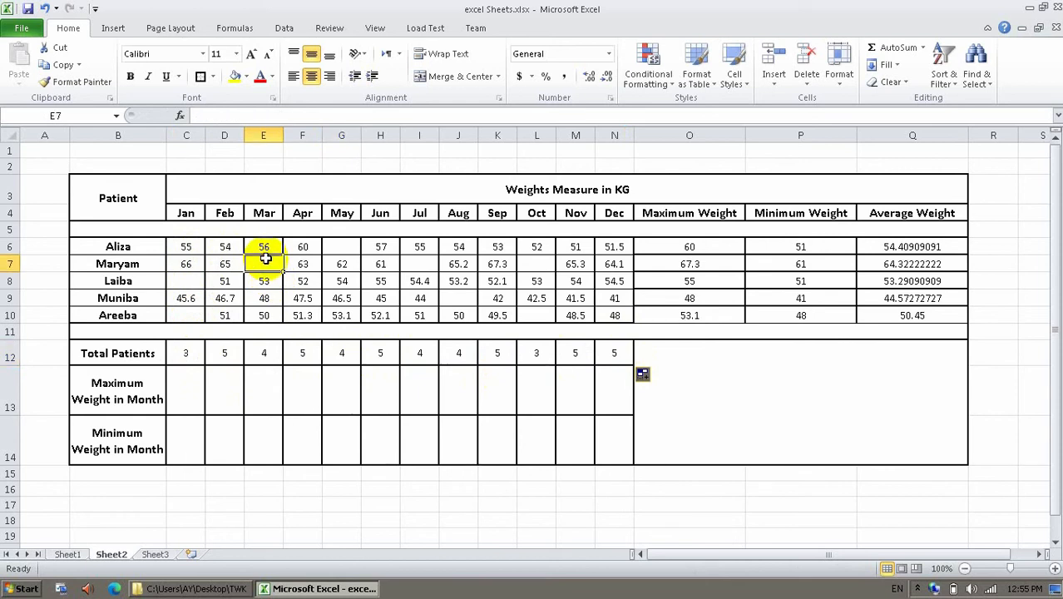
double_click(265, 259)
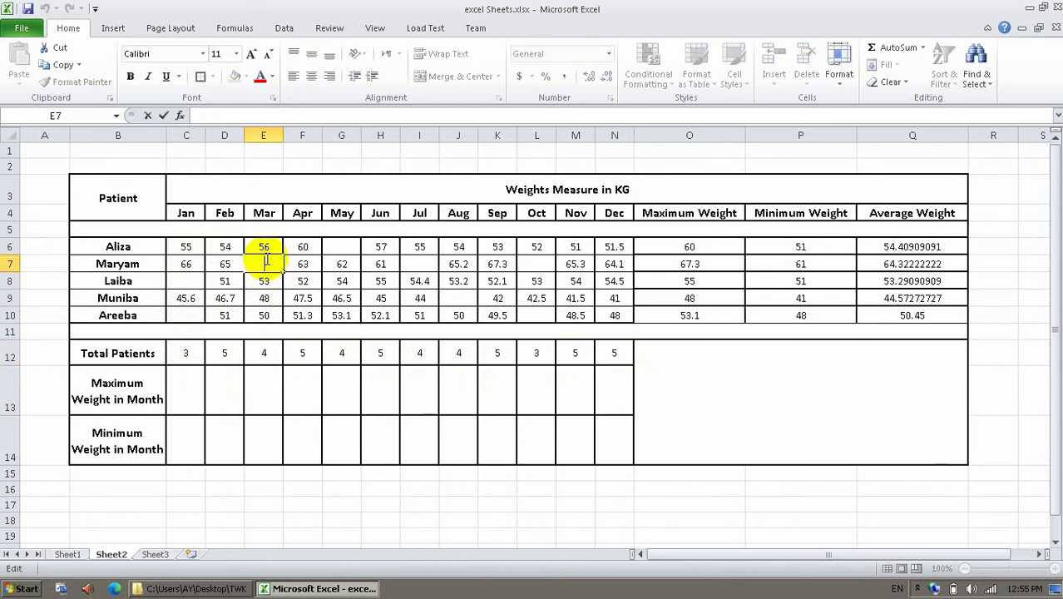
key("Return")
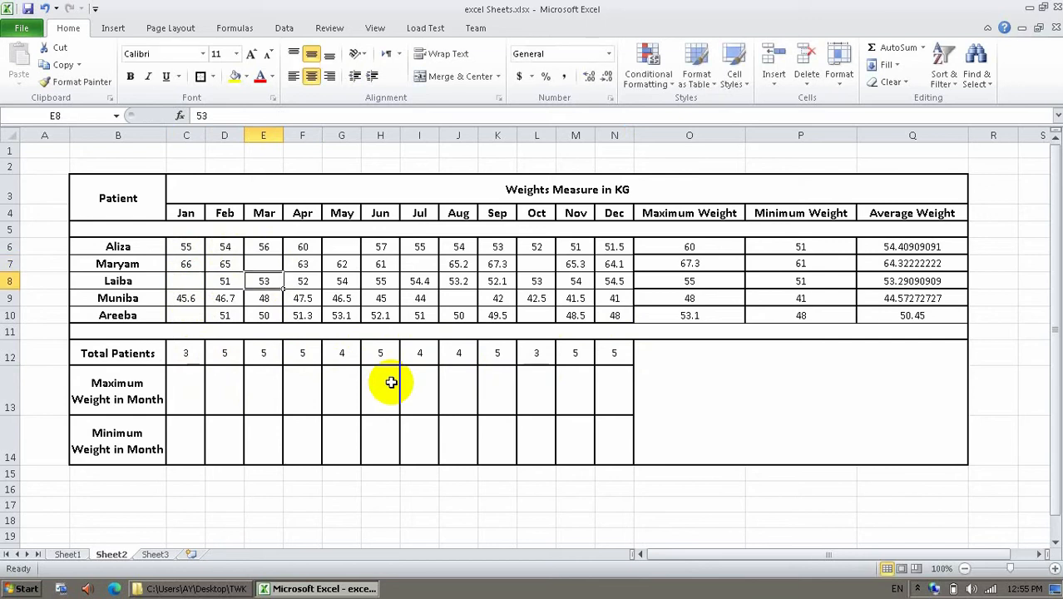
left_click(272, 352)
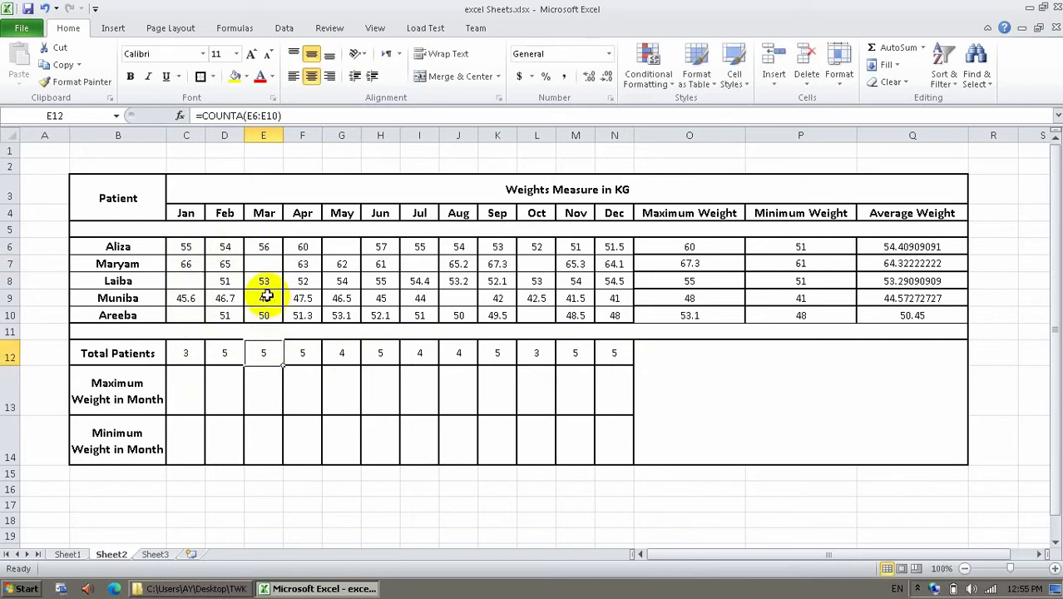
Clear the blank space from the Mar weight cell E7 and check the Total Patients counts in row 12.
left_click(258, 264)
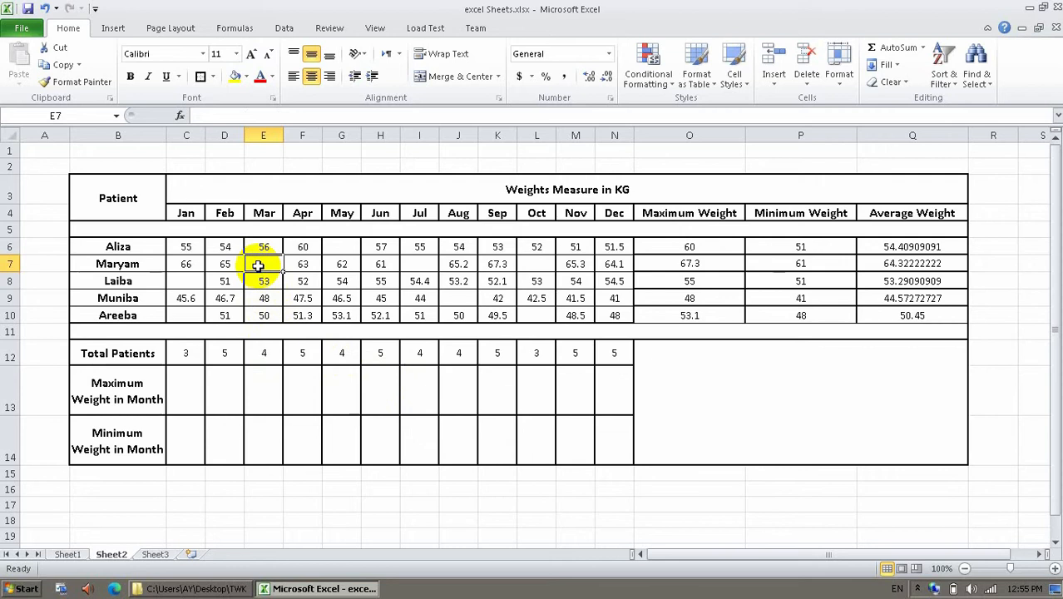
left_click(314, 345)
left_click(379, 348)
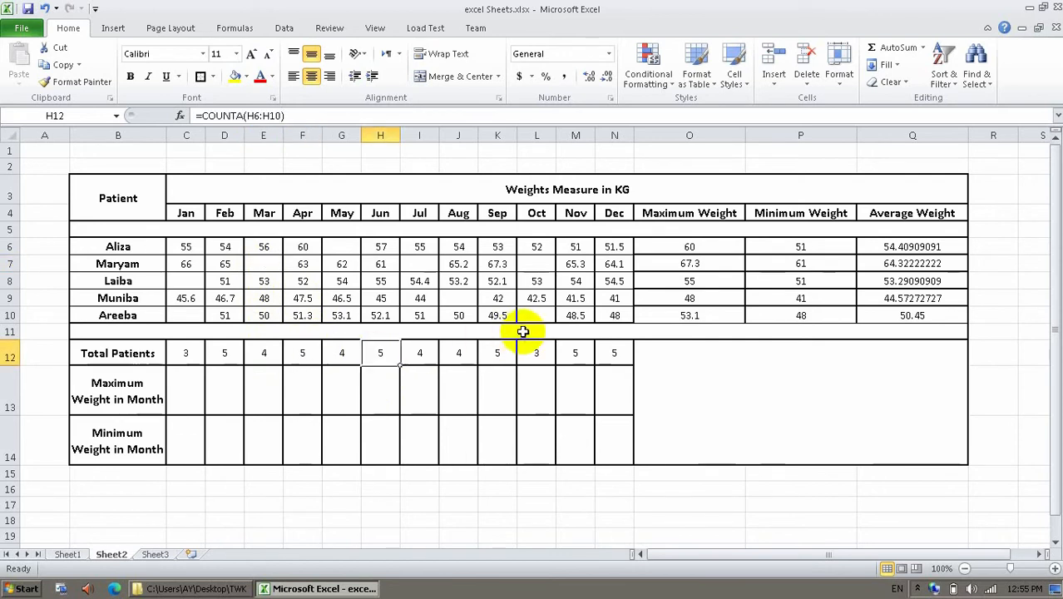
left_click(612, 356)
left_click(135, 409)
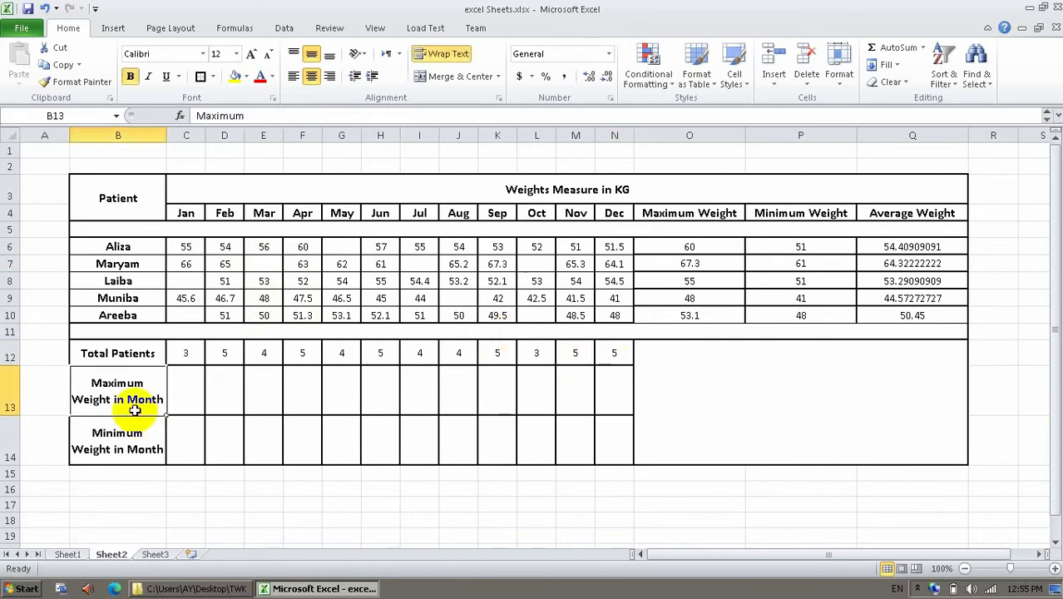
left_click(119, 354)
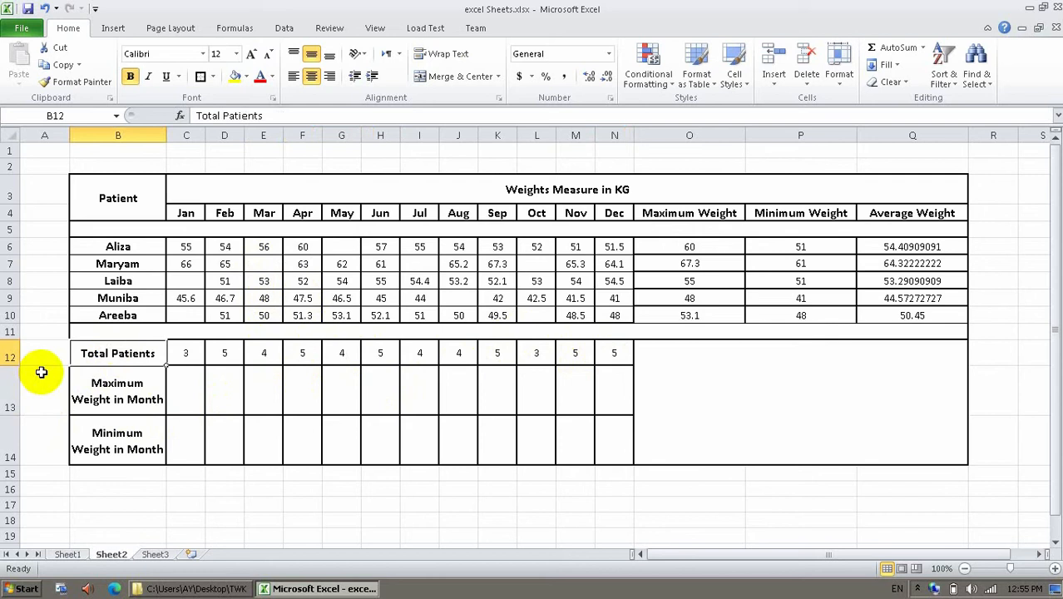
Insert a blank row above the Maximum Weight in Month row.
left_click(8, 378)
right_click(10, 380)
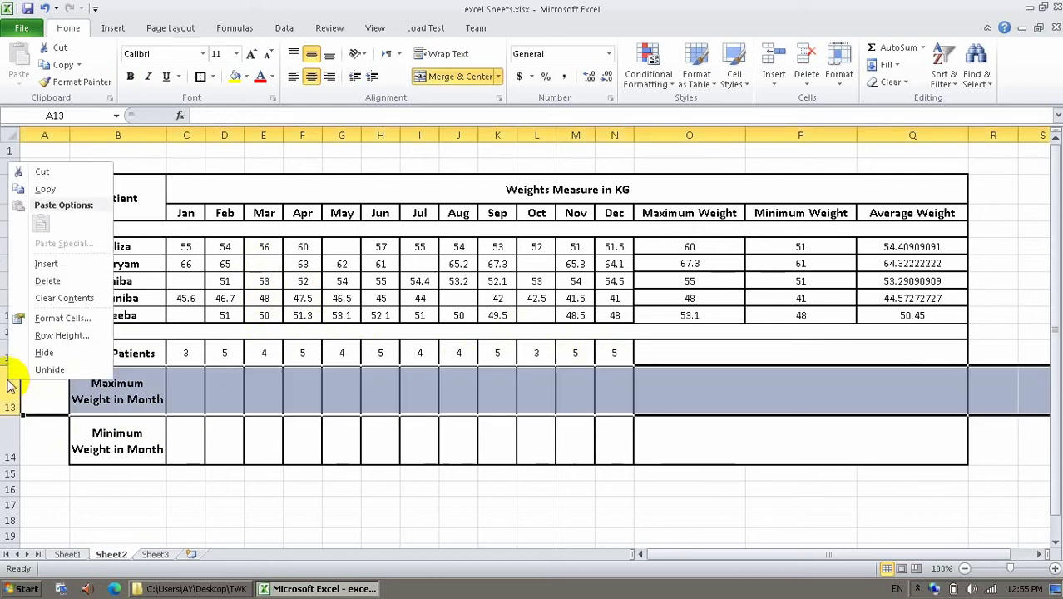
left_click(41, 264)
Label the new row Absent Patients in cell B13.
left_click(131, 375)
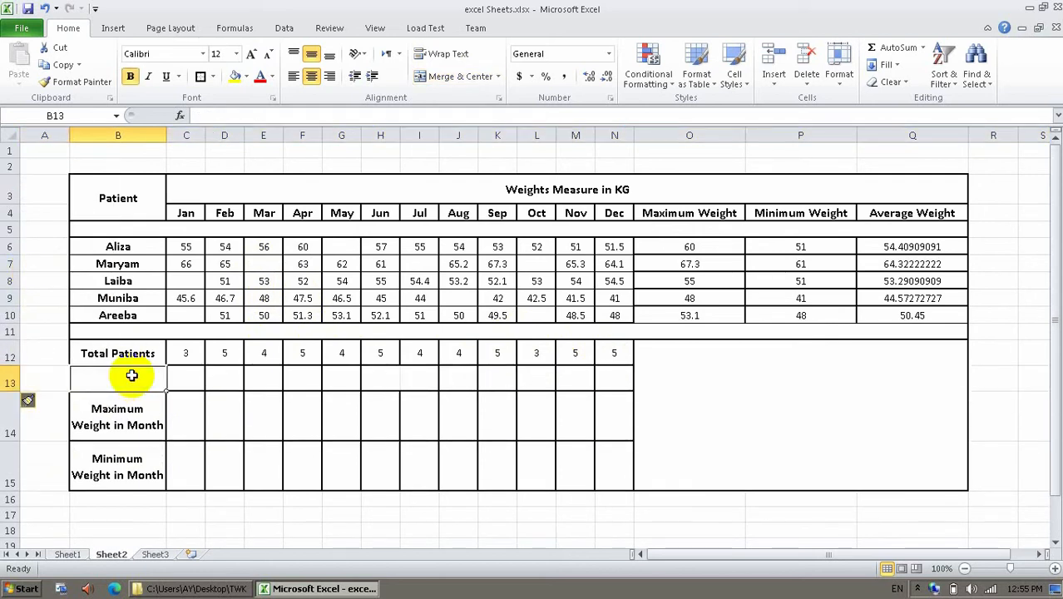
type("Abset")
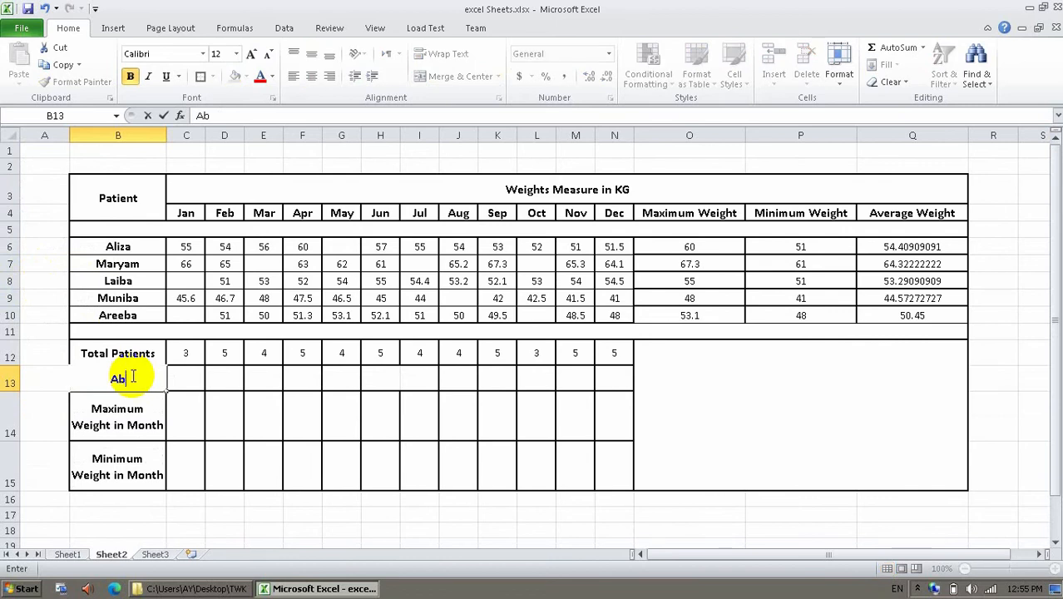
key("BackSpace")
key("BackSpace")
type("ent Pa")
type("tient")
type("s")
type("s")
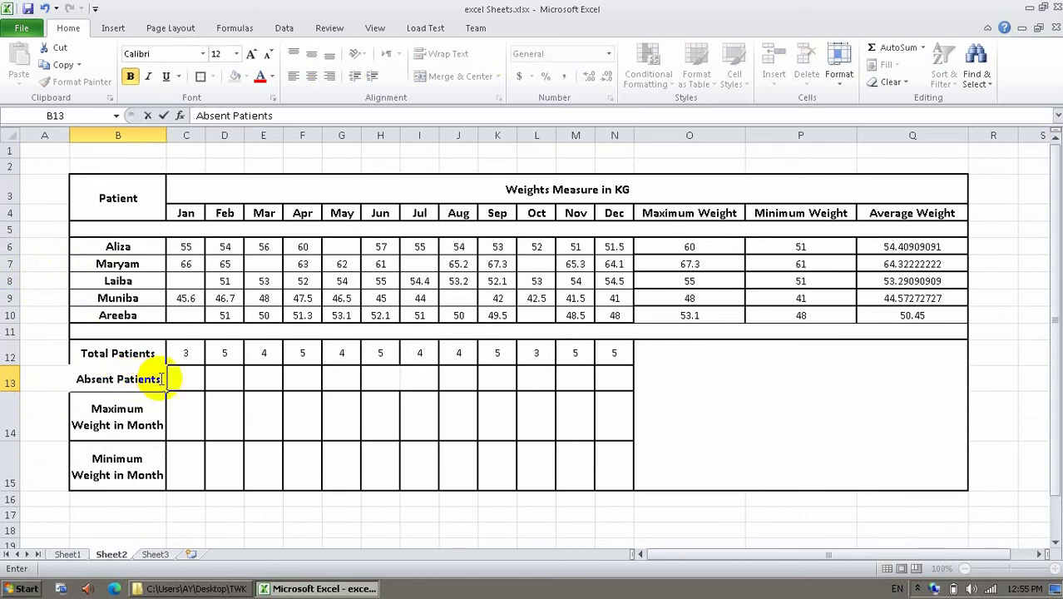
Count the absent patients for Jan in C13 with =COUNTBLANK(C6:C10) and copy the formula across to N13.
left_click(190, 381)
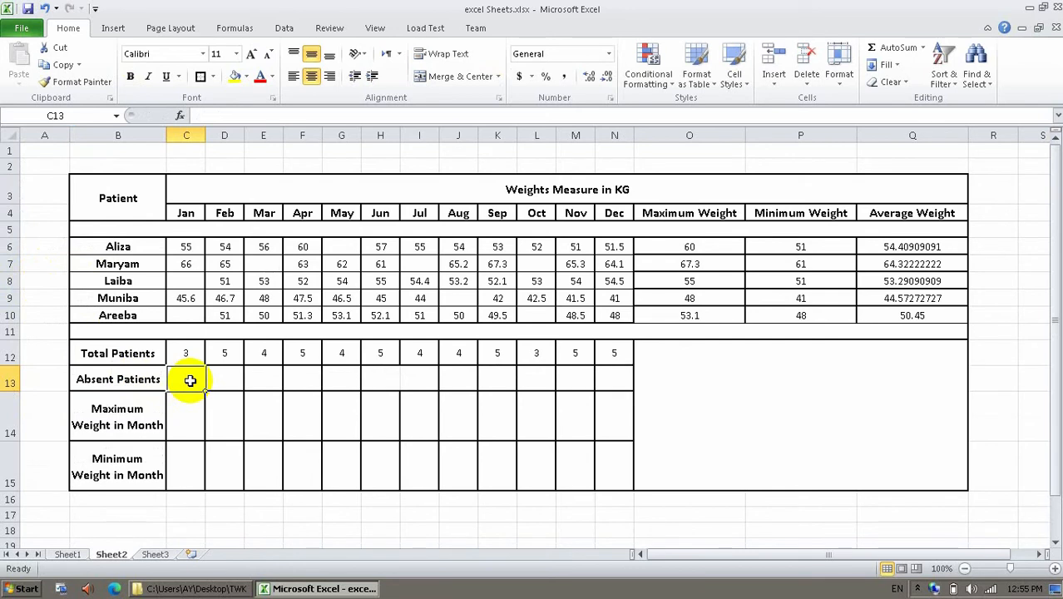
left_click(185, 352)
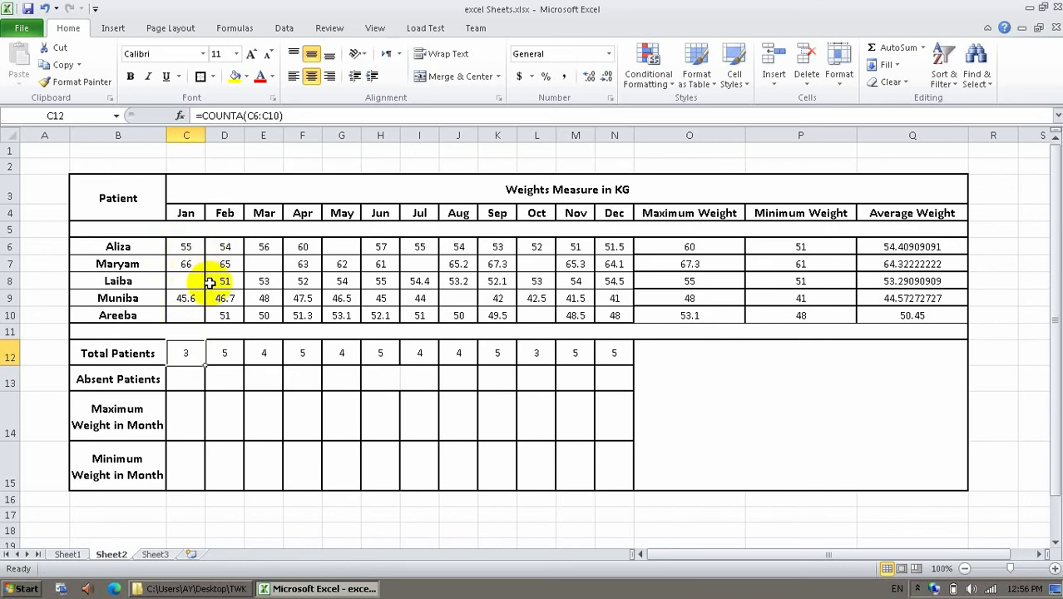
left_click(196, 377)
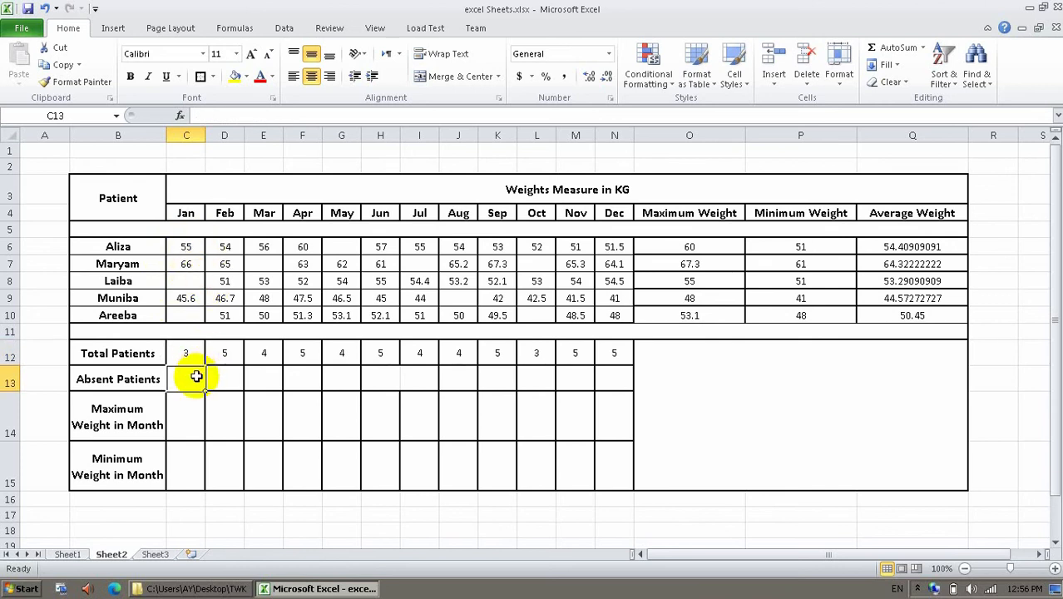
type("=count")
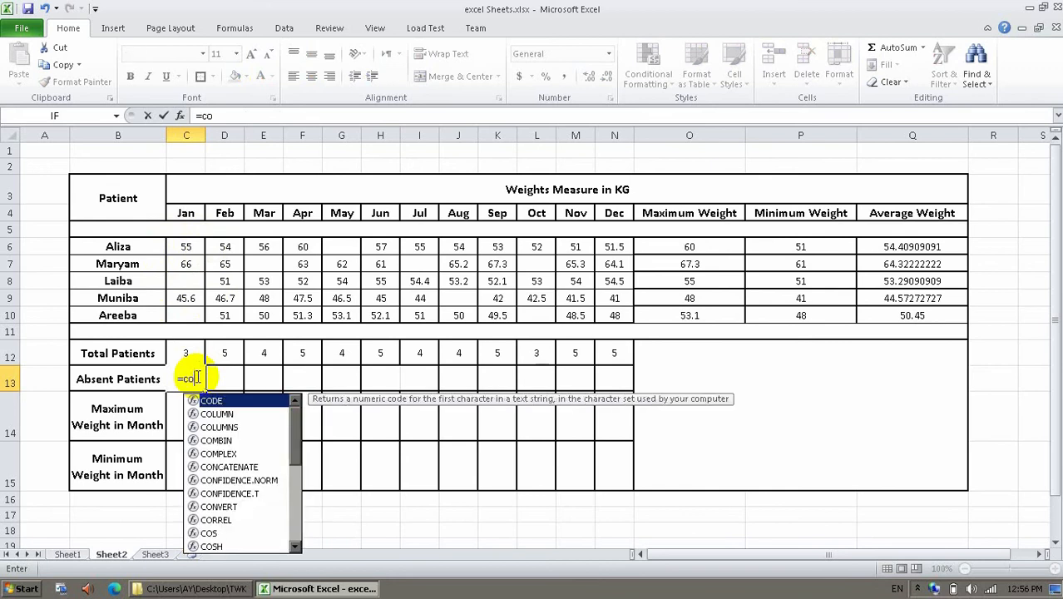
key("Down")
key("Down")
key("Tab")
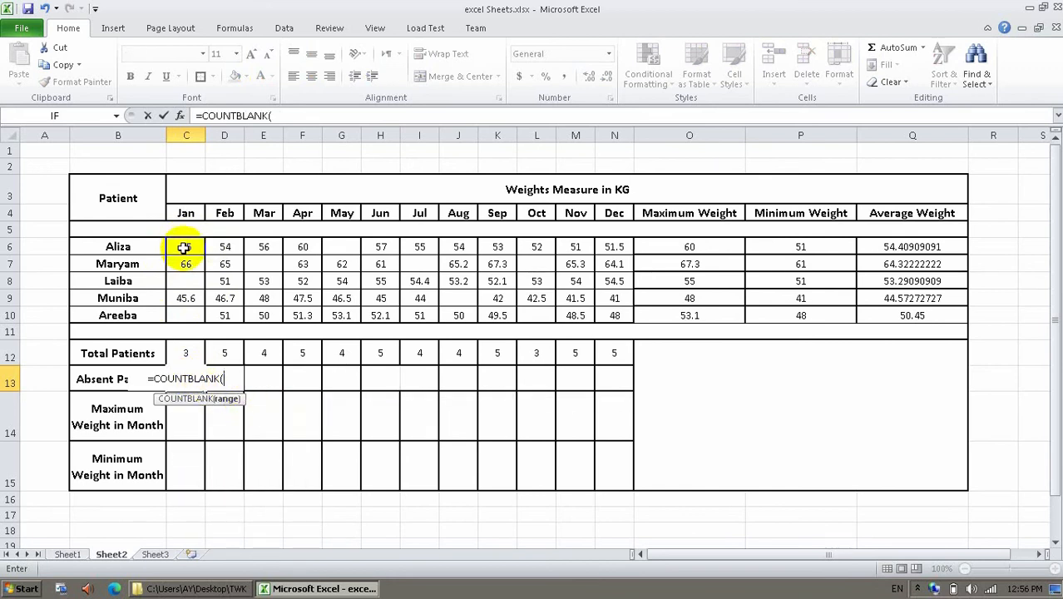
left_click_drag(184, 247, 185, 318)
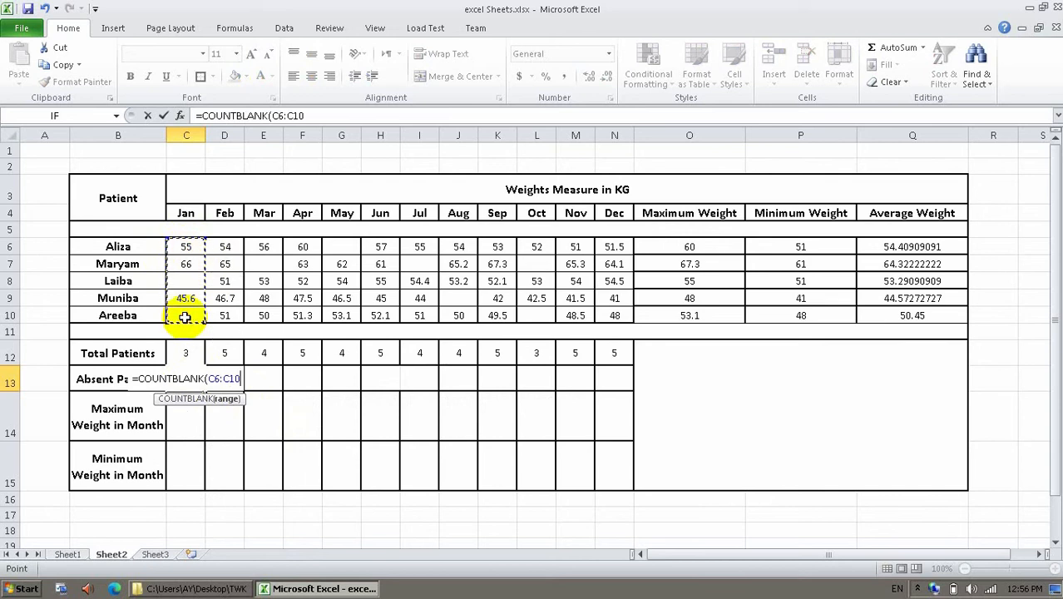
type(")")
key("Return")
left_click(191, 376)
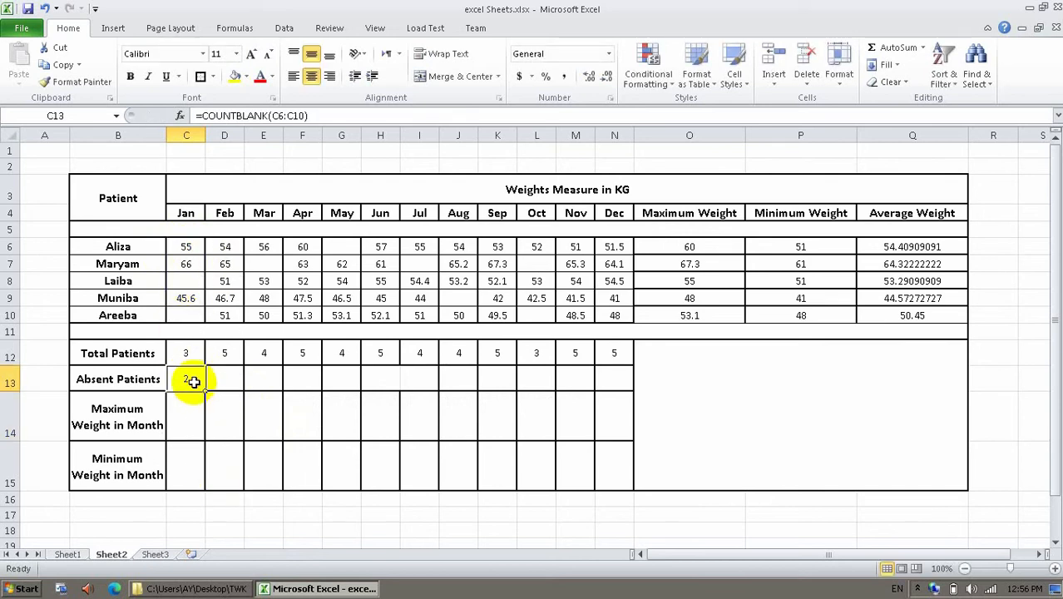
left_click_drag(203, 385, 612, 371)
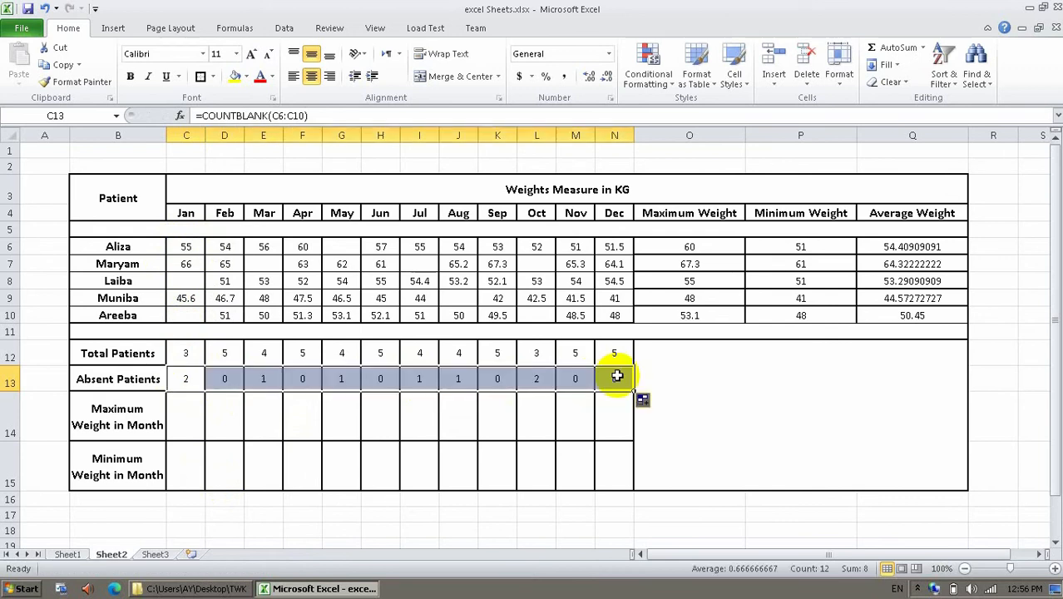
Test the Jan counts by entering kfd in cell C8, replacing it with a blank space and clearing the cell.
left_click(193, 281)
type("kfd")
key("Return")
left_click(192, 282)
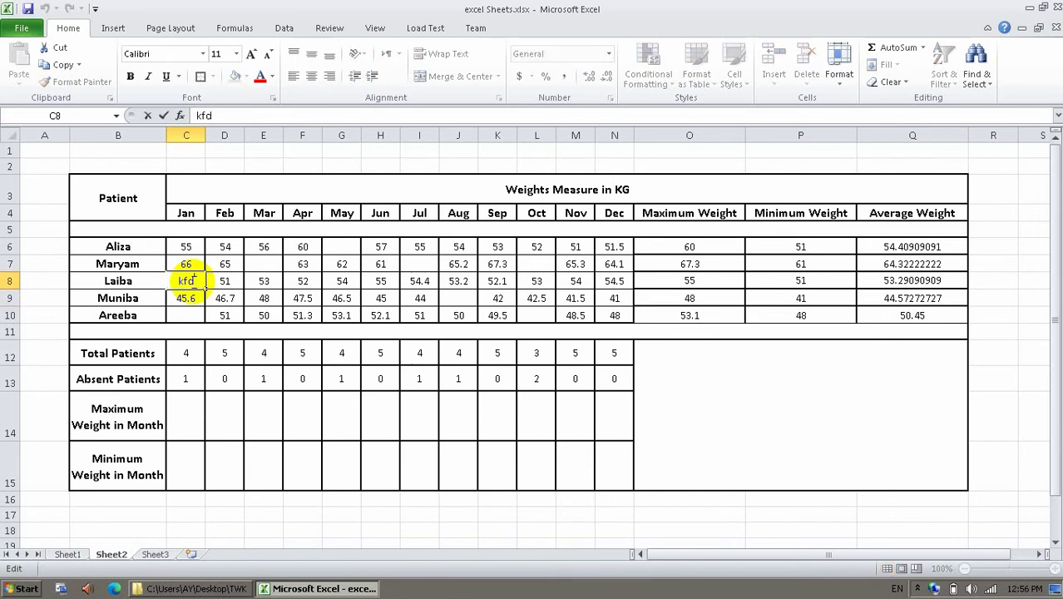
key("BackSpace")
key("Return")
left_click(192, 282)
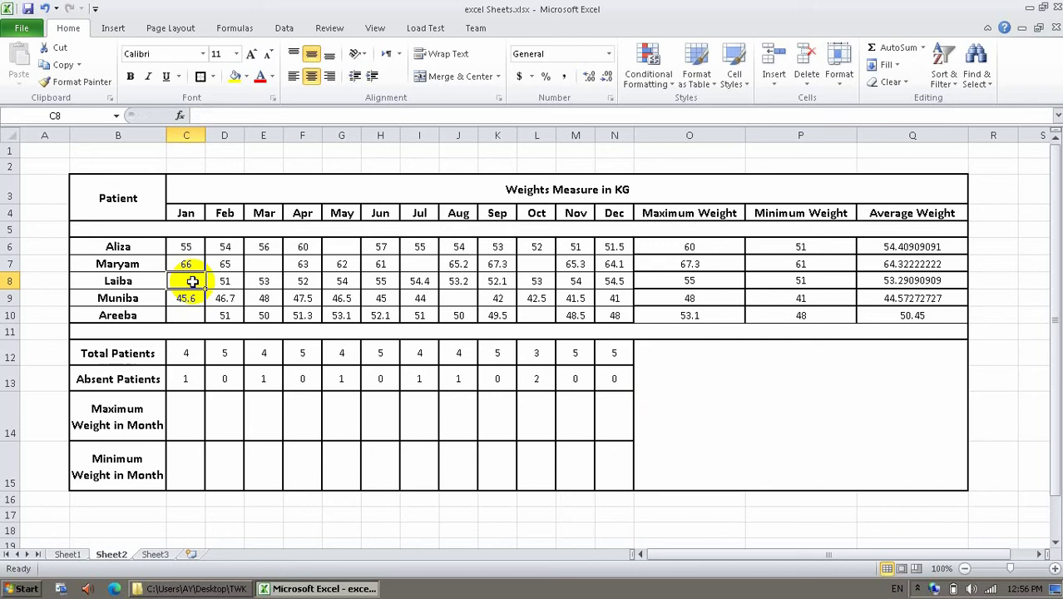
key("Delete")
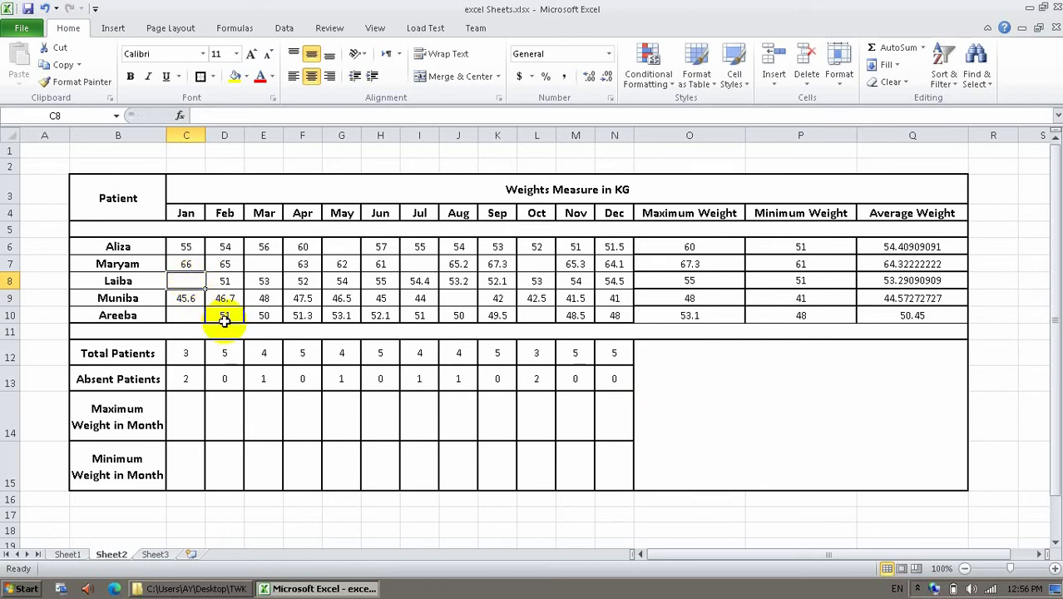
Find the maximum weight for Jan in cell C14 with the formula =MAX(C6:C10).
left_click(195, 411)
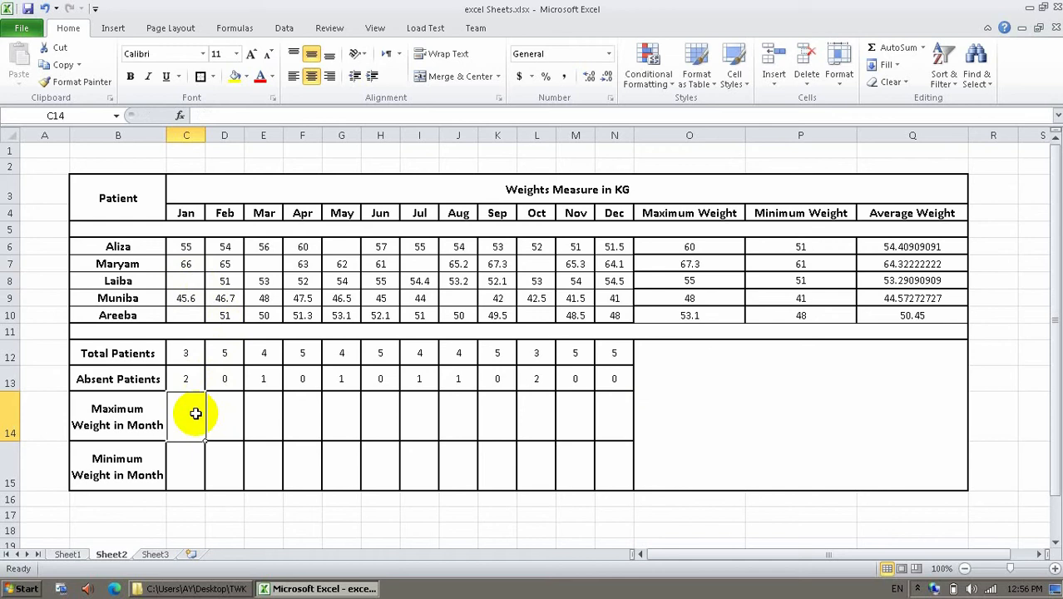
type("=max")
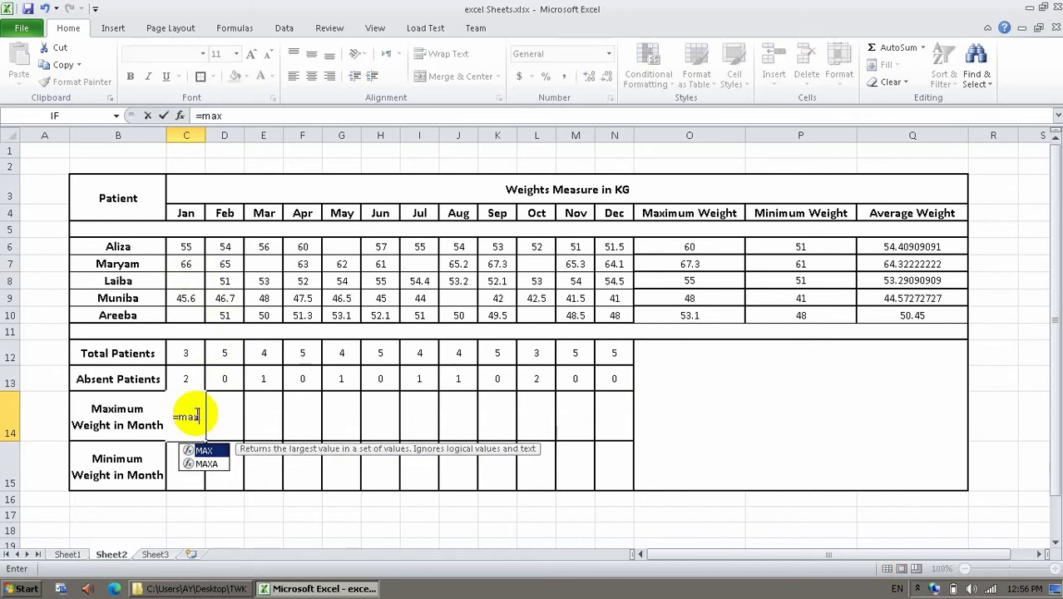
key("Tab")
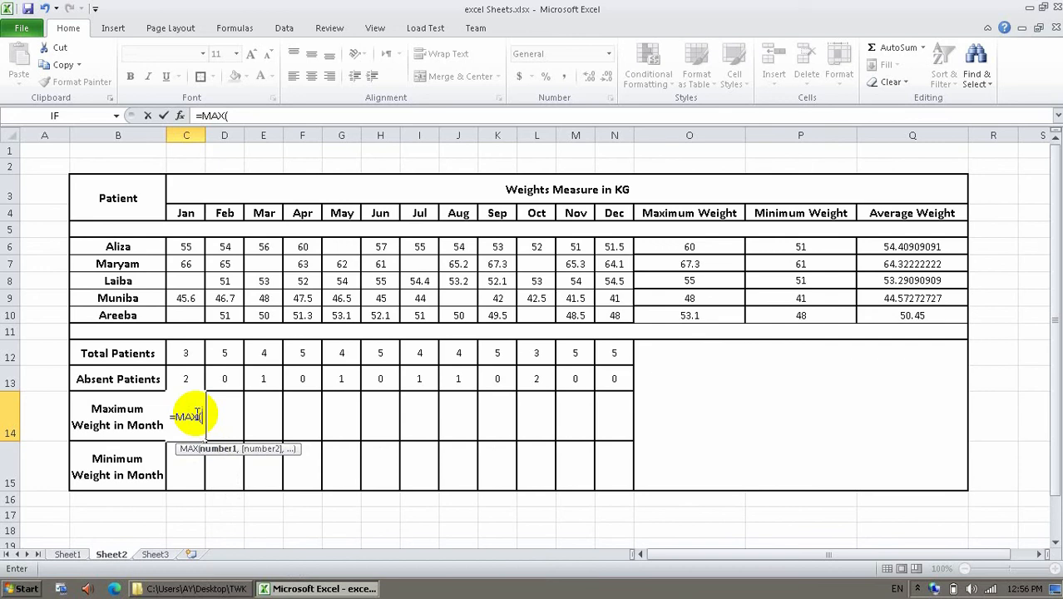
left_click_drag(194, 246, 194, 313)
type(")")
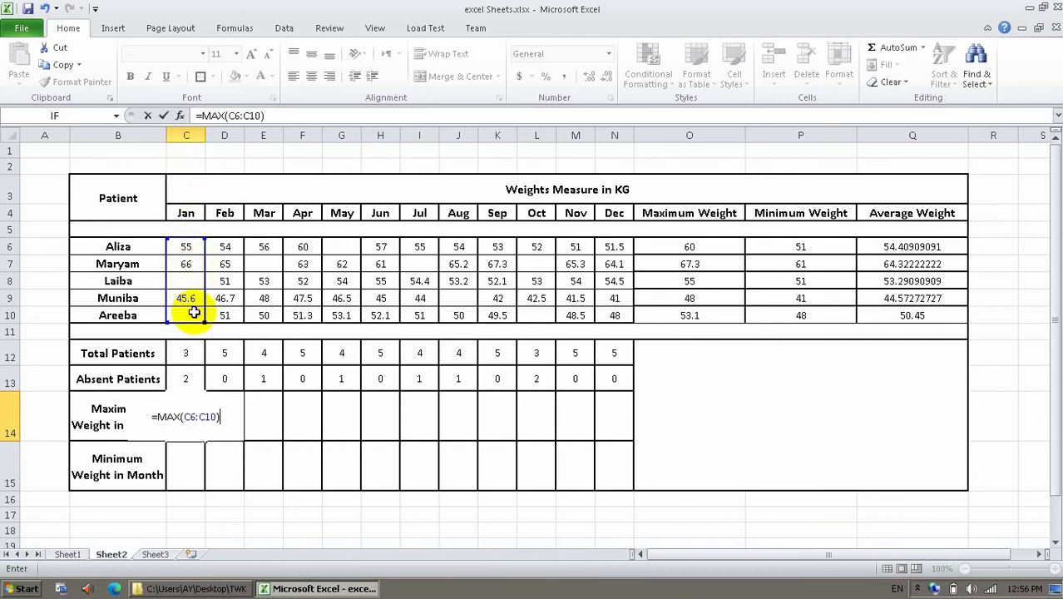
key("Return")
left_click(184, 412)
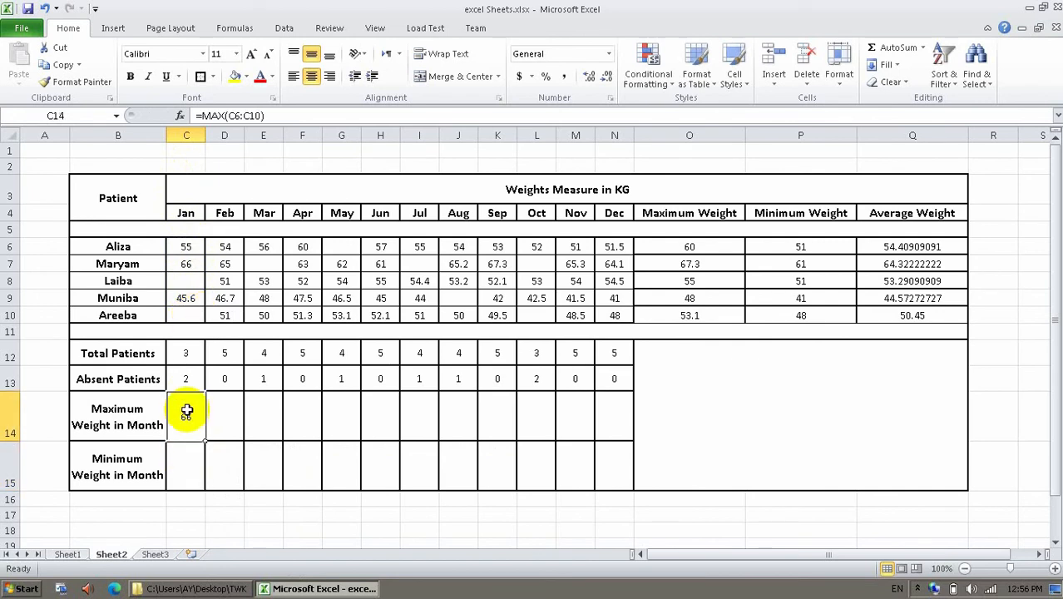
Find the minimum weight for Jan in C15 with =MIN(C6:C10) and copy the formulas in C14:C15 across to column N.
left_click(188, 472)
type("=Min")
key("Tab")
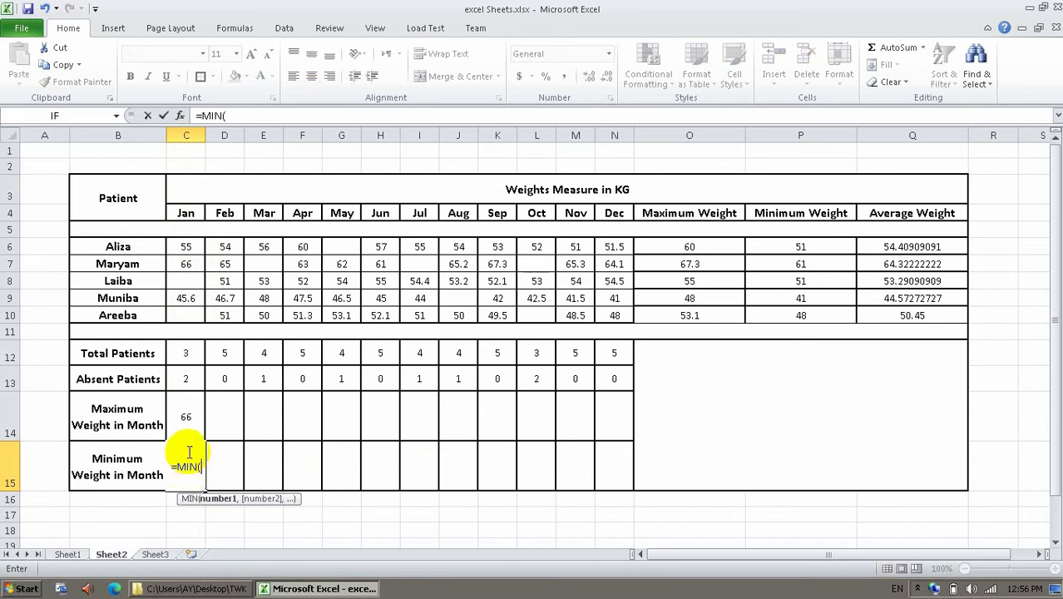
left_click_drag(187, 245, 195, 309)
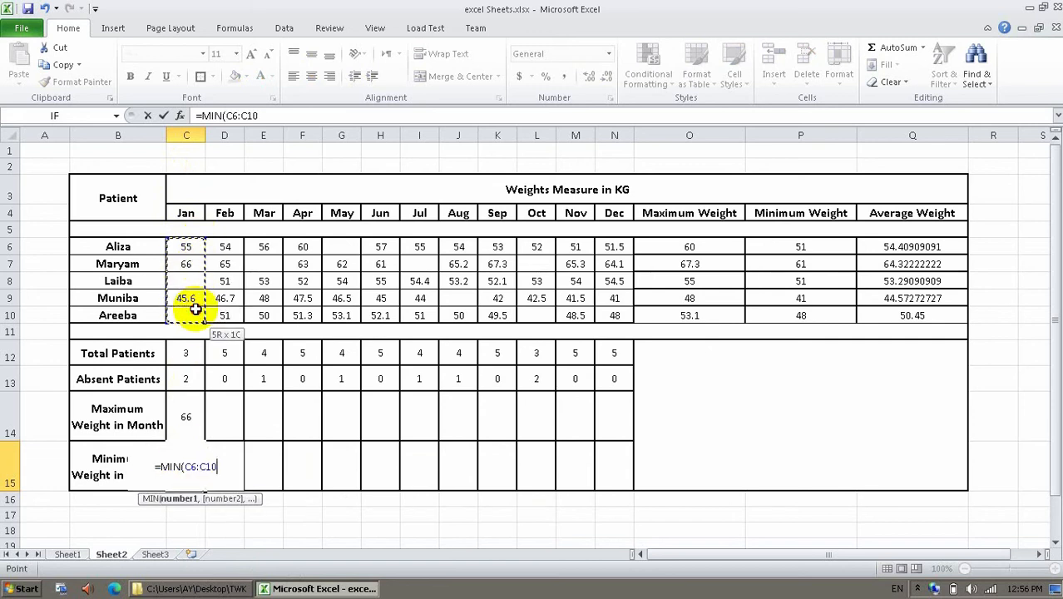
type(")")
key("Return")
left_click_drag(189, 410, 621, 457)
left_click(620, 457)
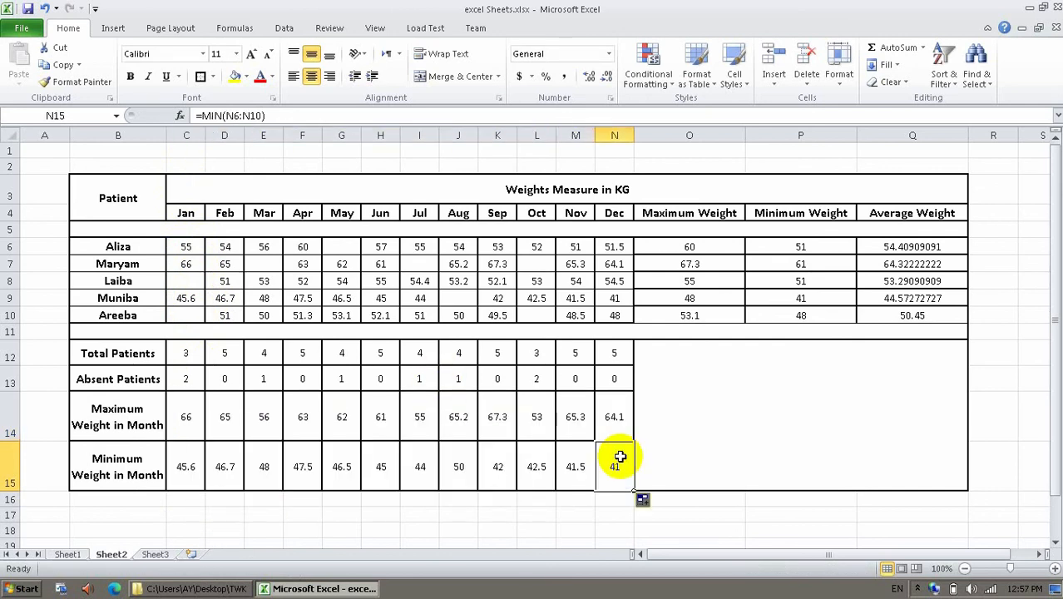
Review the maximum, total patients, absent patients and average weight formulas in cells D14, C12, C13 and Q6.
left_click(202, 412)
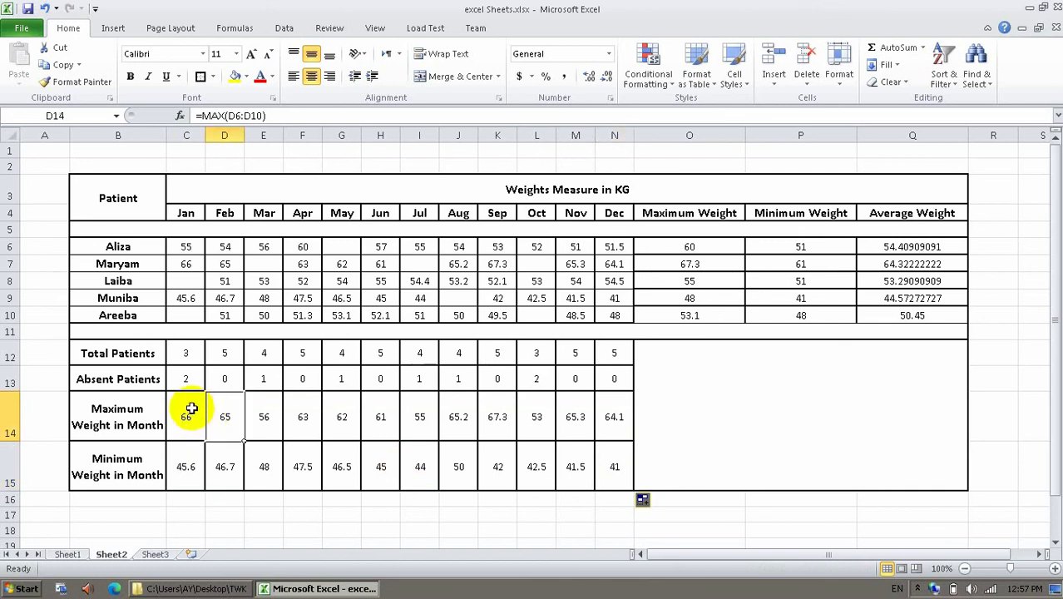
left_click(225, 407)
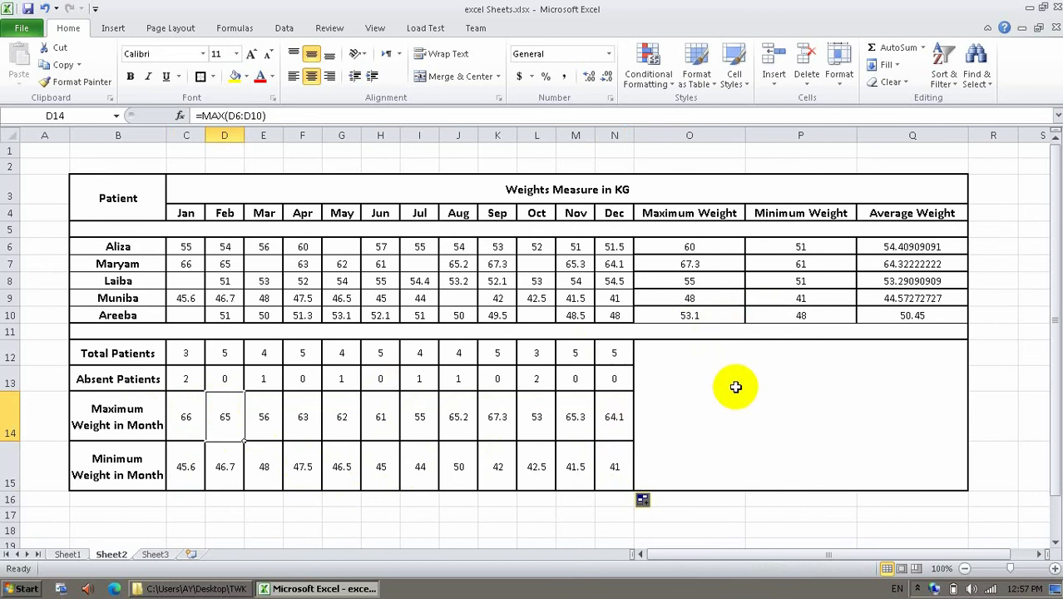
left_click(188, 358)
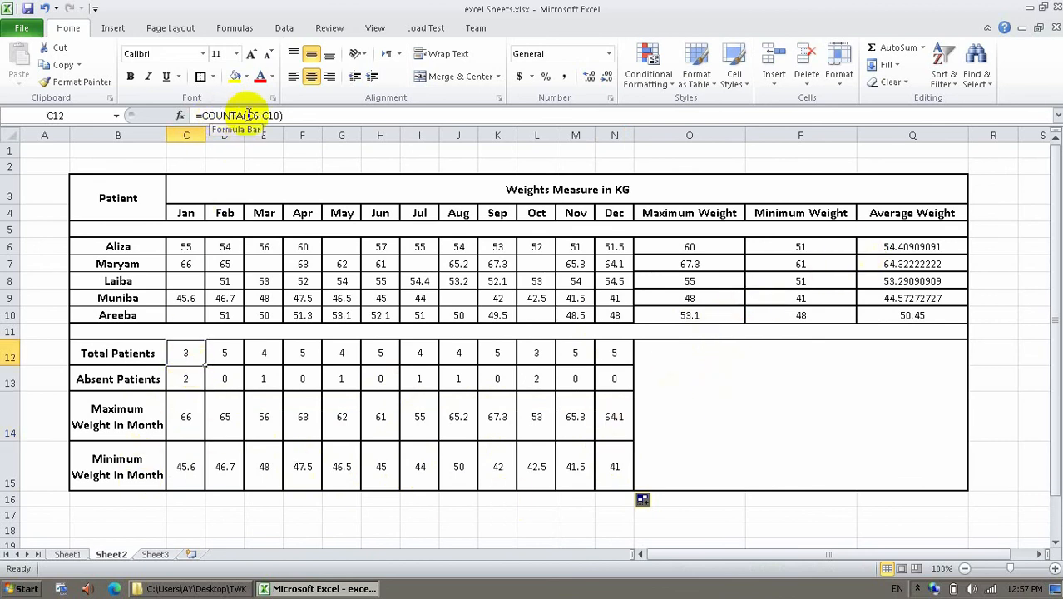
left_click(183, 374)
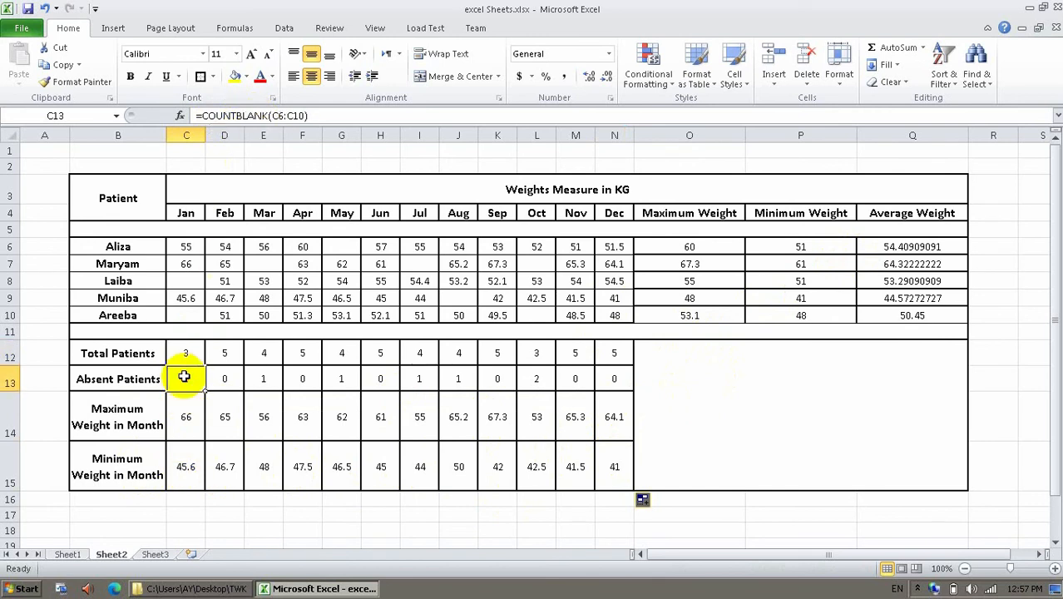
left_click(182, 355)
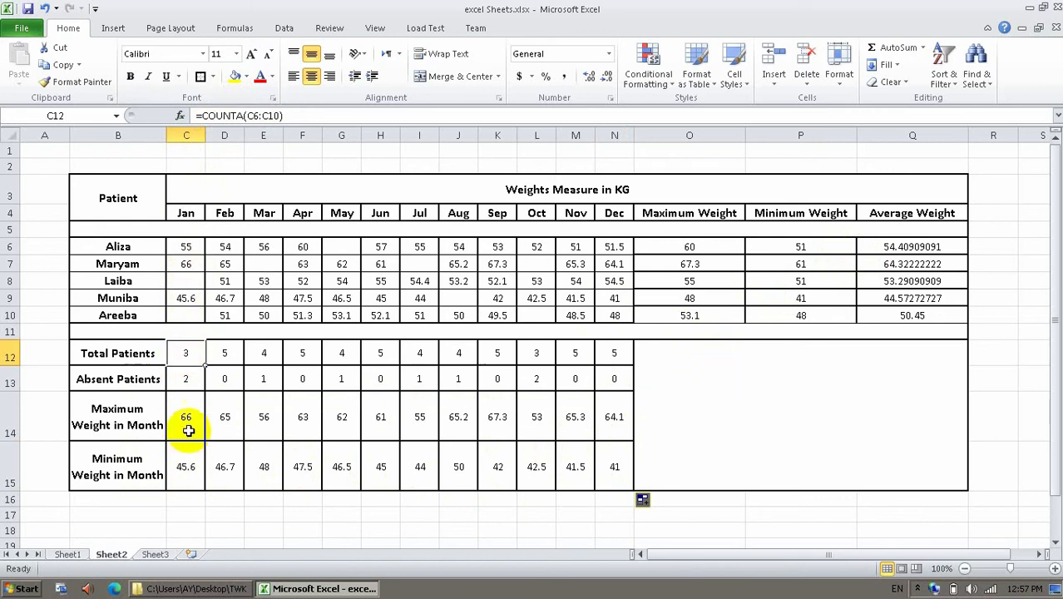
left_click(183, 381)
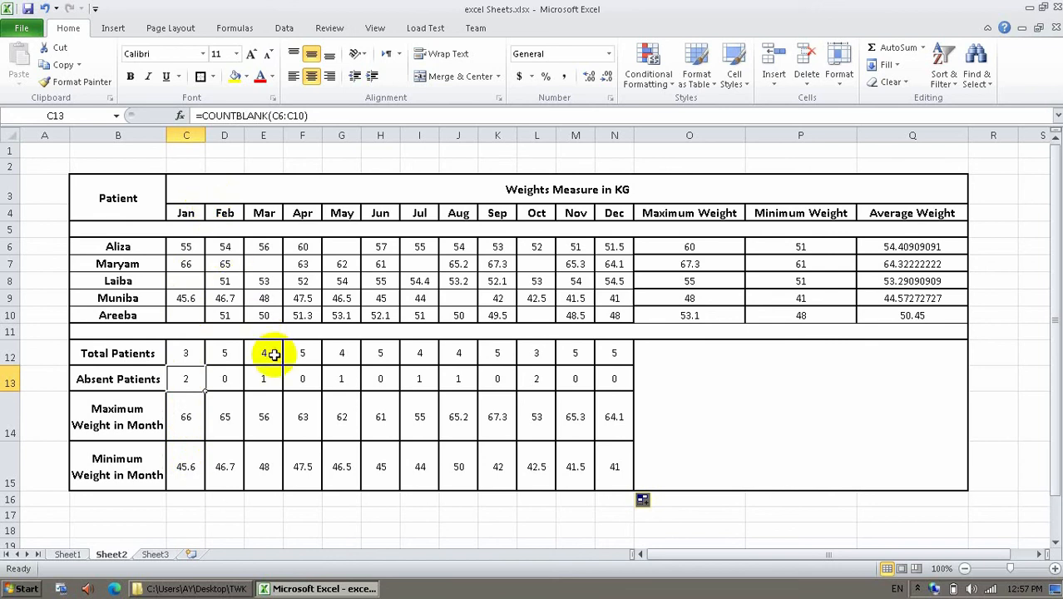
left_click(645, 475)
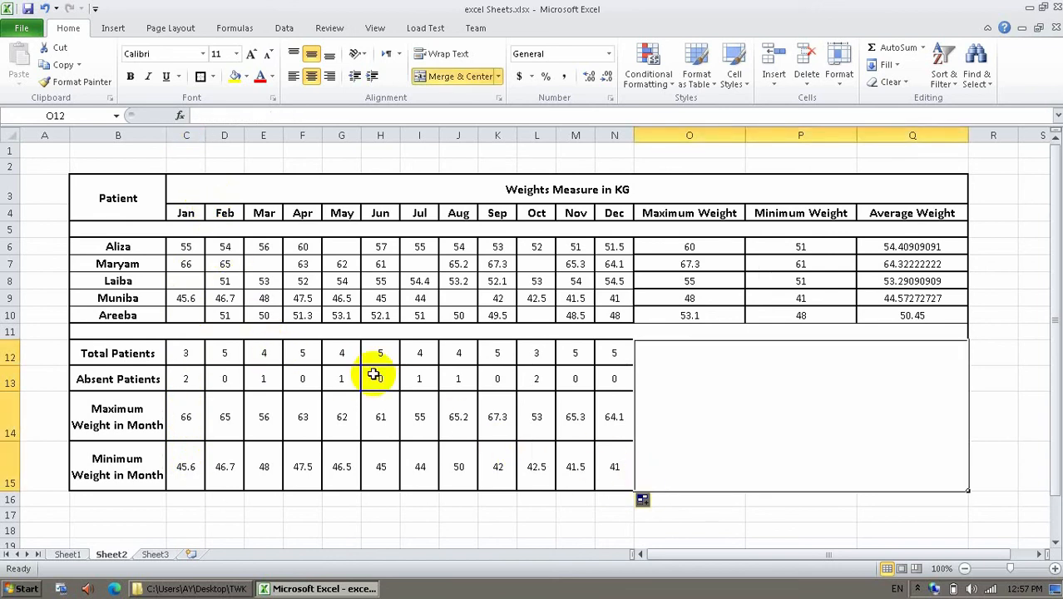
left_click(876, 246)
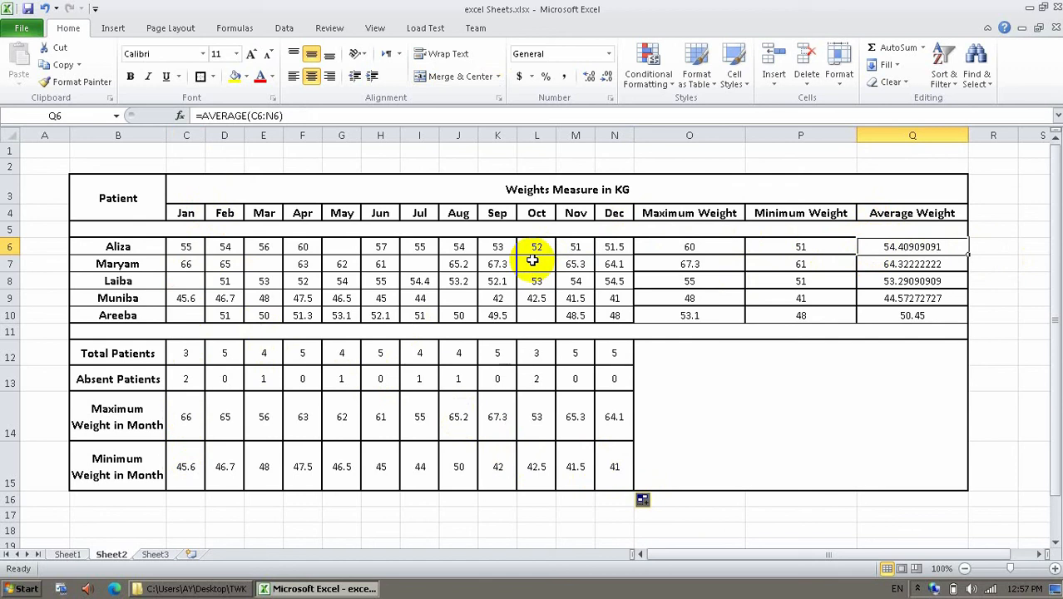
left_click(401, 513)
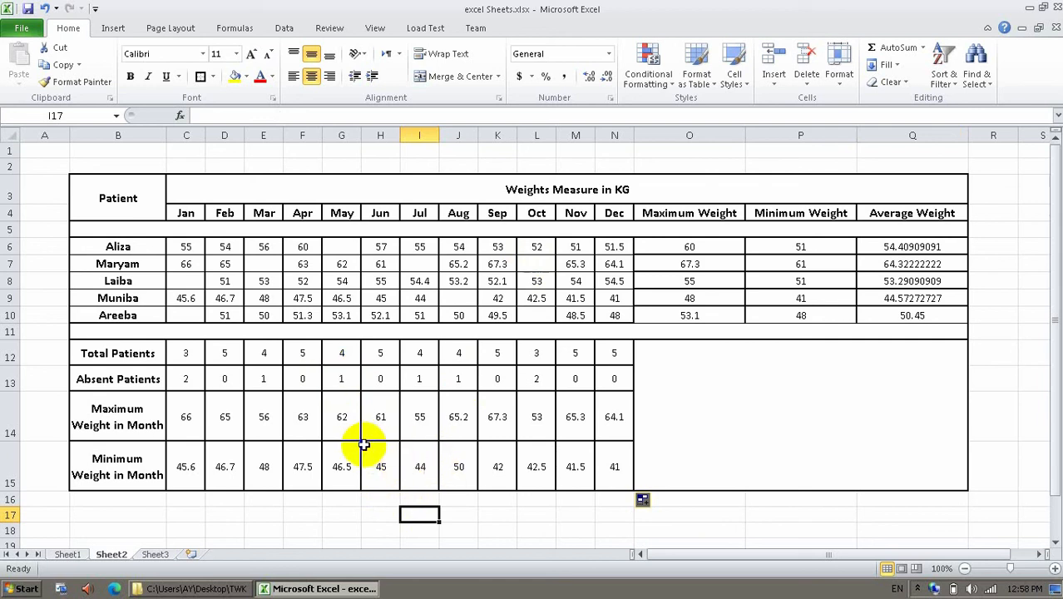
left_click(227, 497)
left_click(371, 529)
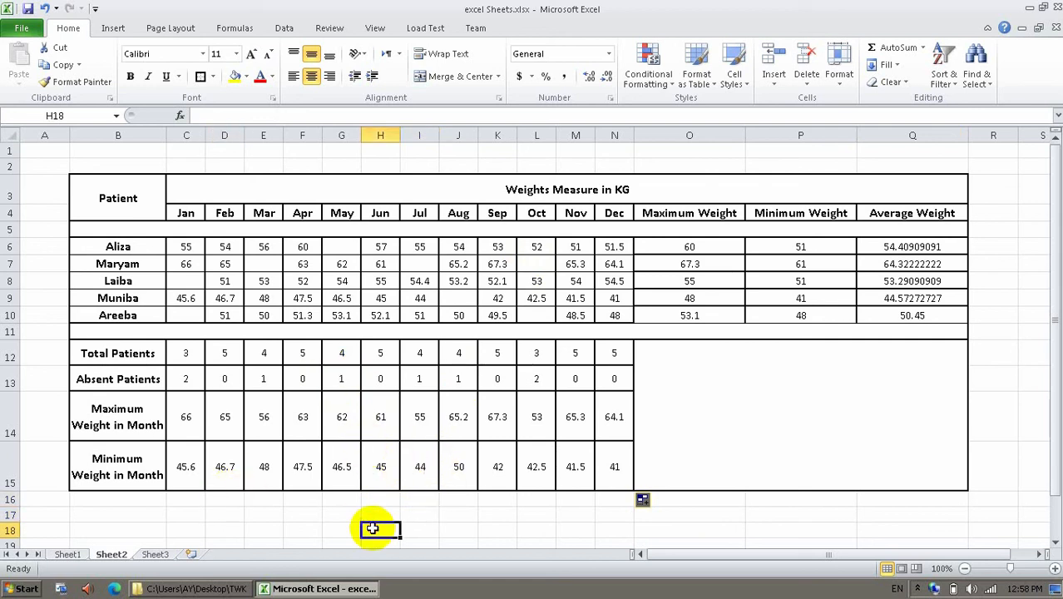
left_click(770, 437)
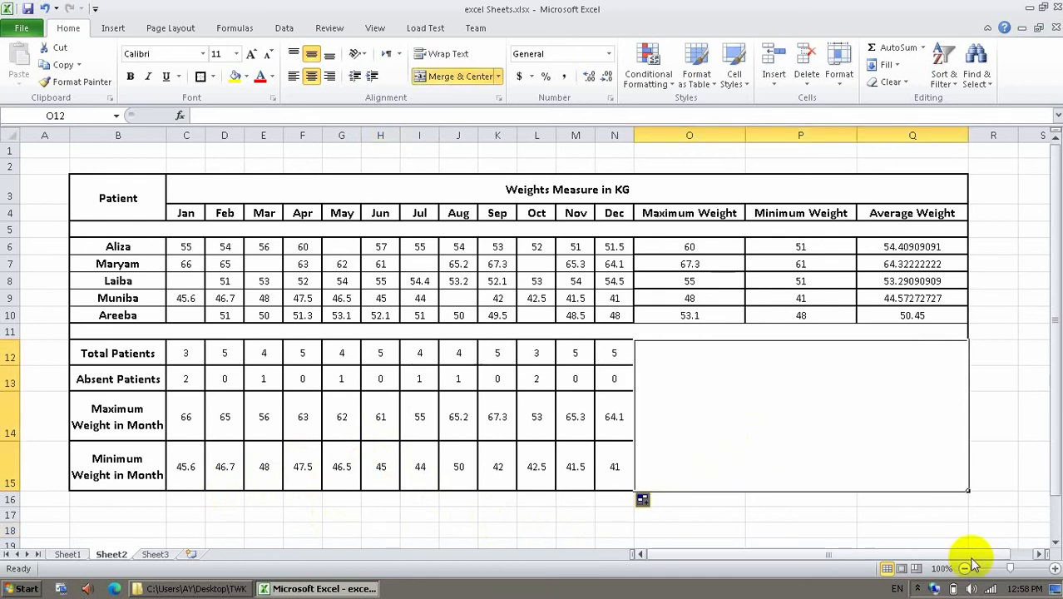
left_click(917, 588)
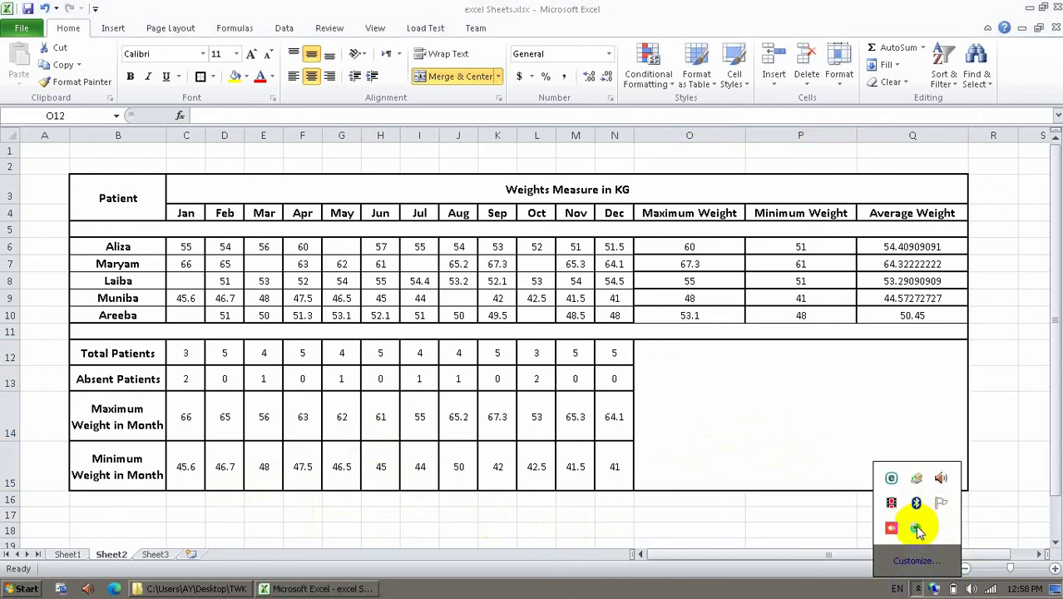